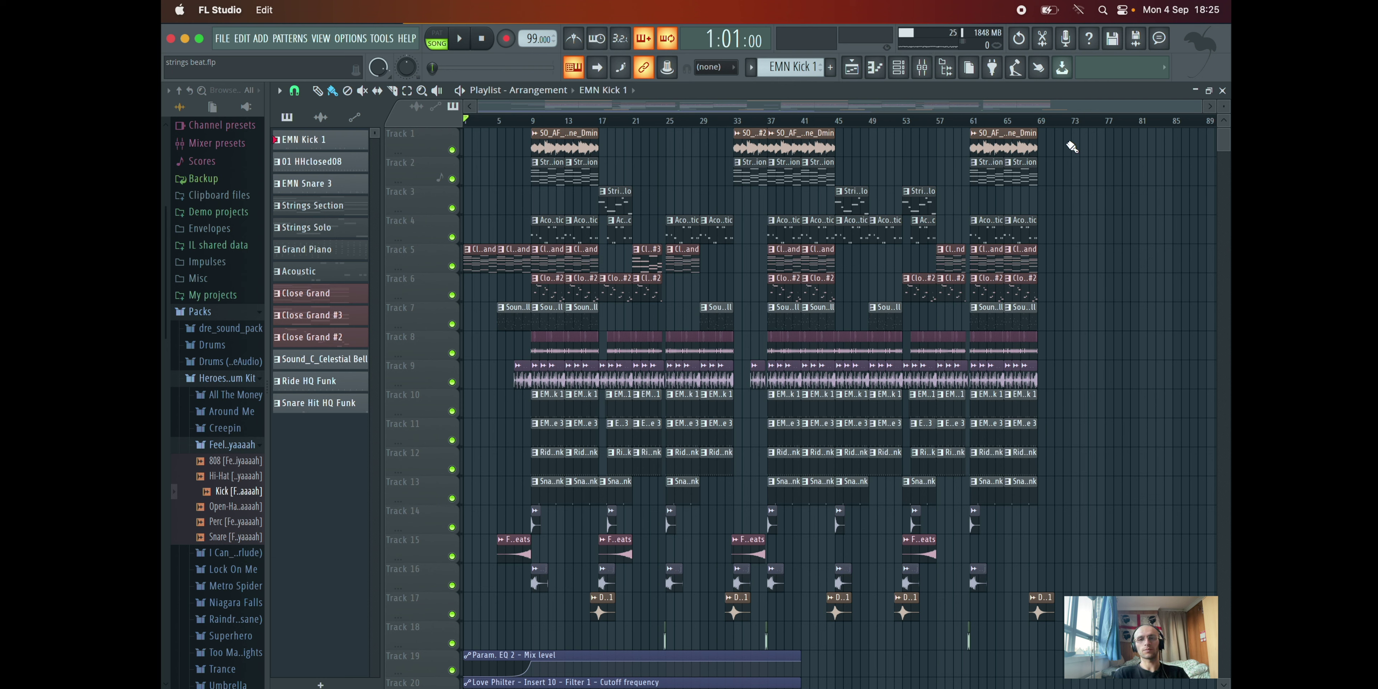
Step: Select the melodic clips on tracks 1 to 7, and the drum clips on tracks 8 to 13 as a separate group
drag(1065, 142, 458, 283)
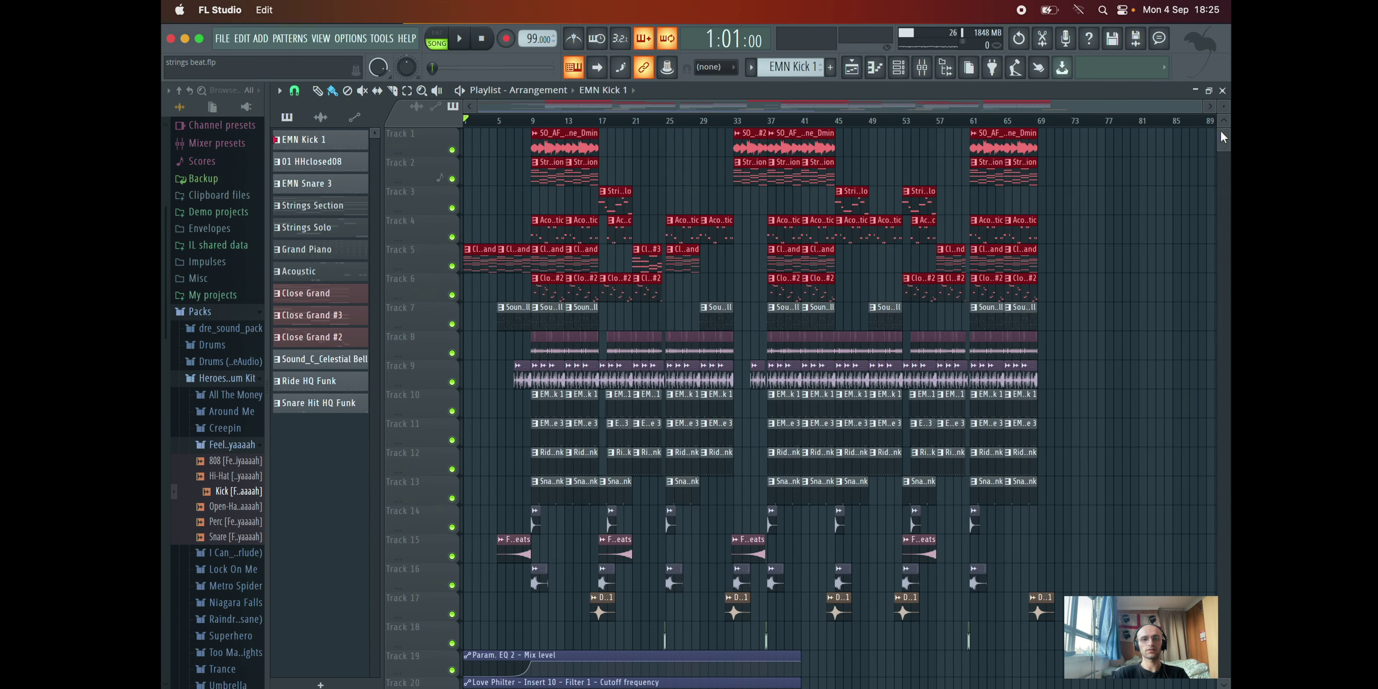
drag(1082, 154, 488, 323)
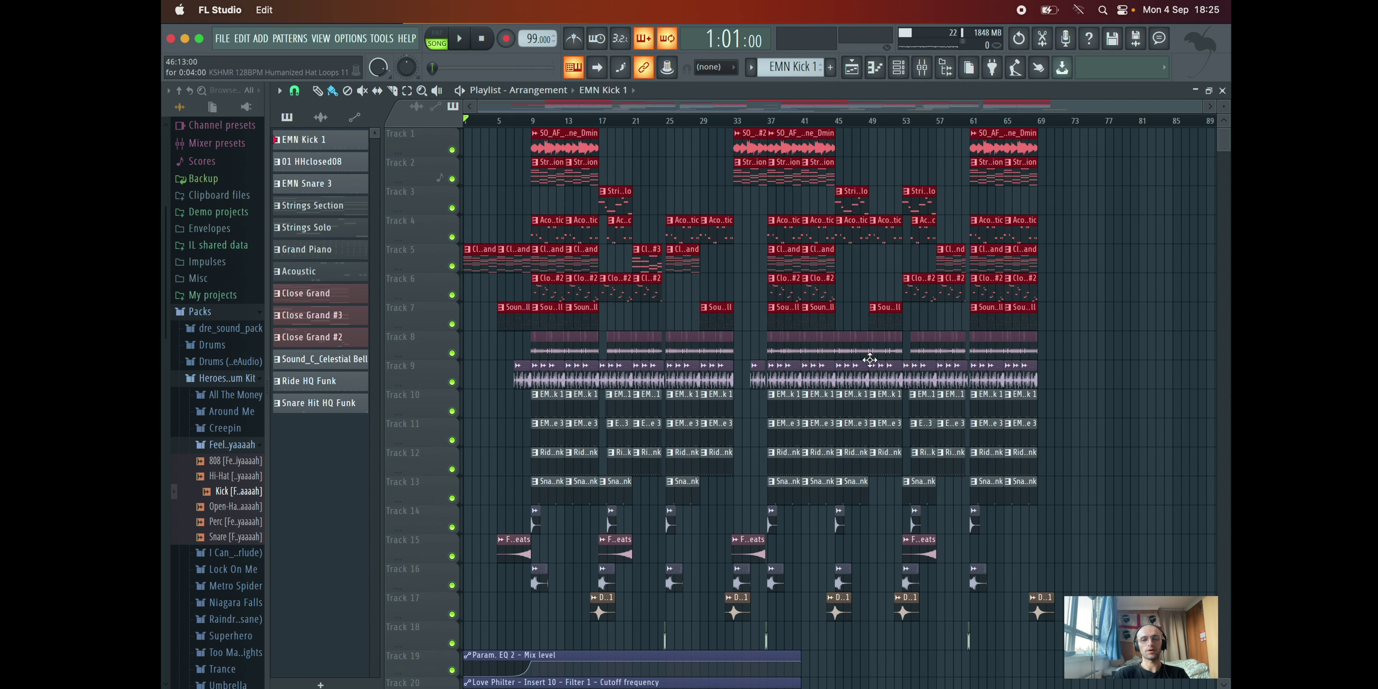
drag(1089, 361, 453, 498)
drag(1070, 329, 484, 514)
Step: Select the effect clips on tracks 14 to 18, and the automation clips on tracks 19 to 21 as a separate group
drag(1068, 505, 452, 652)
scroll(966, 663, down, 5)
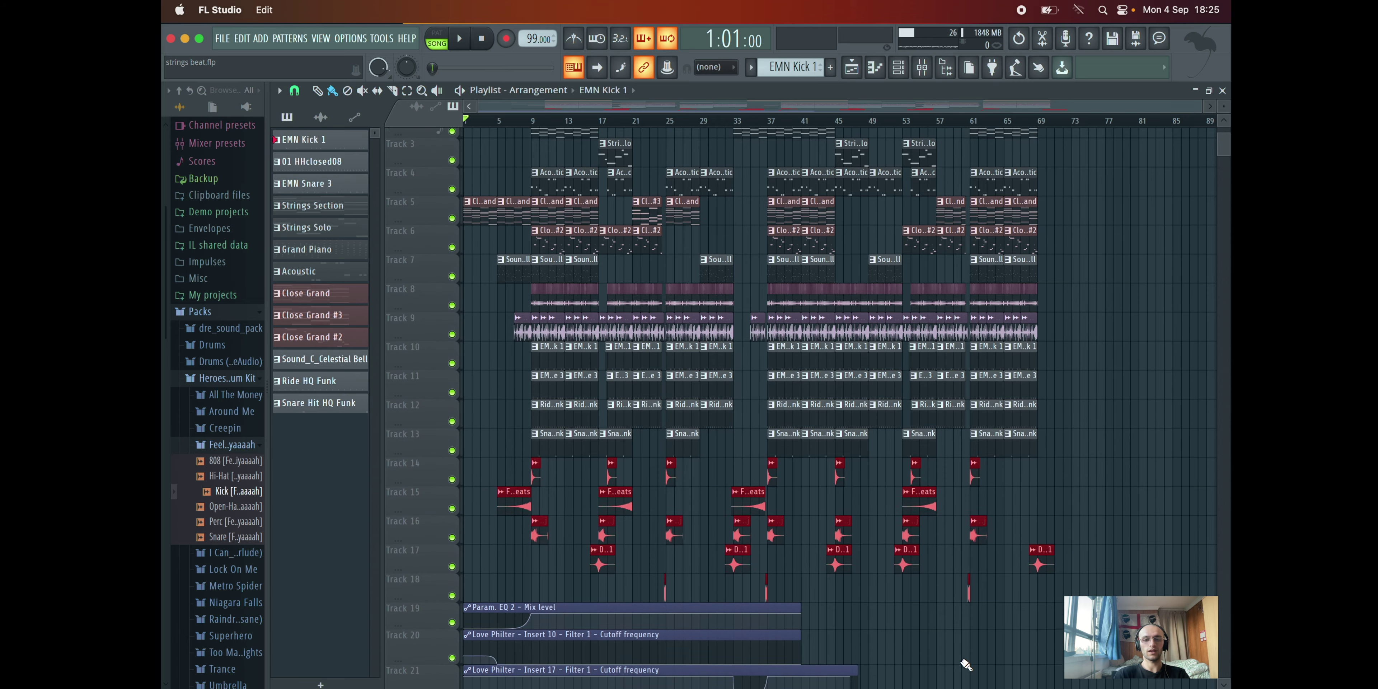
click(511, 573)
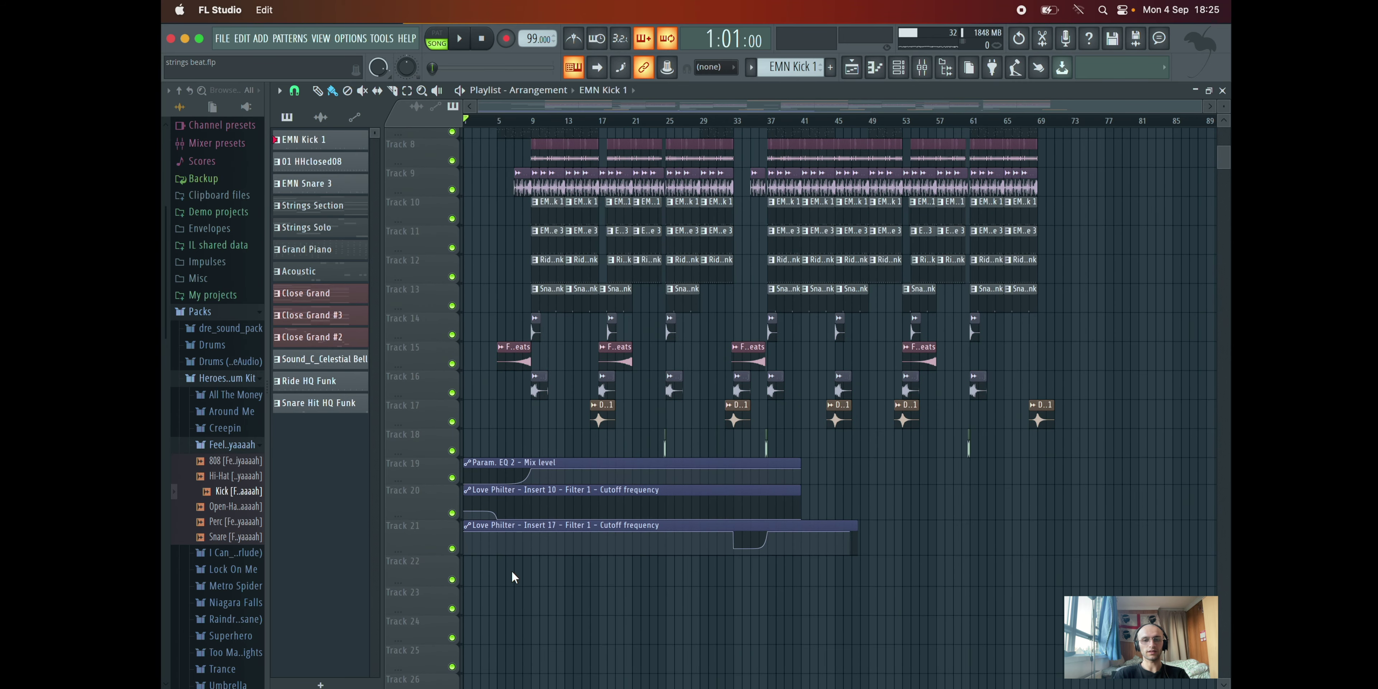
drag(897, 478, 503, 568)
scroll(625, 447, up, 5)
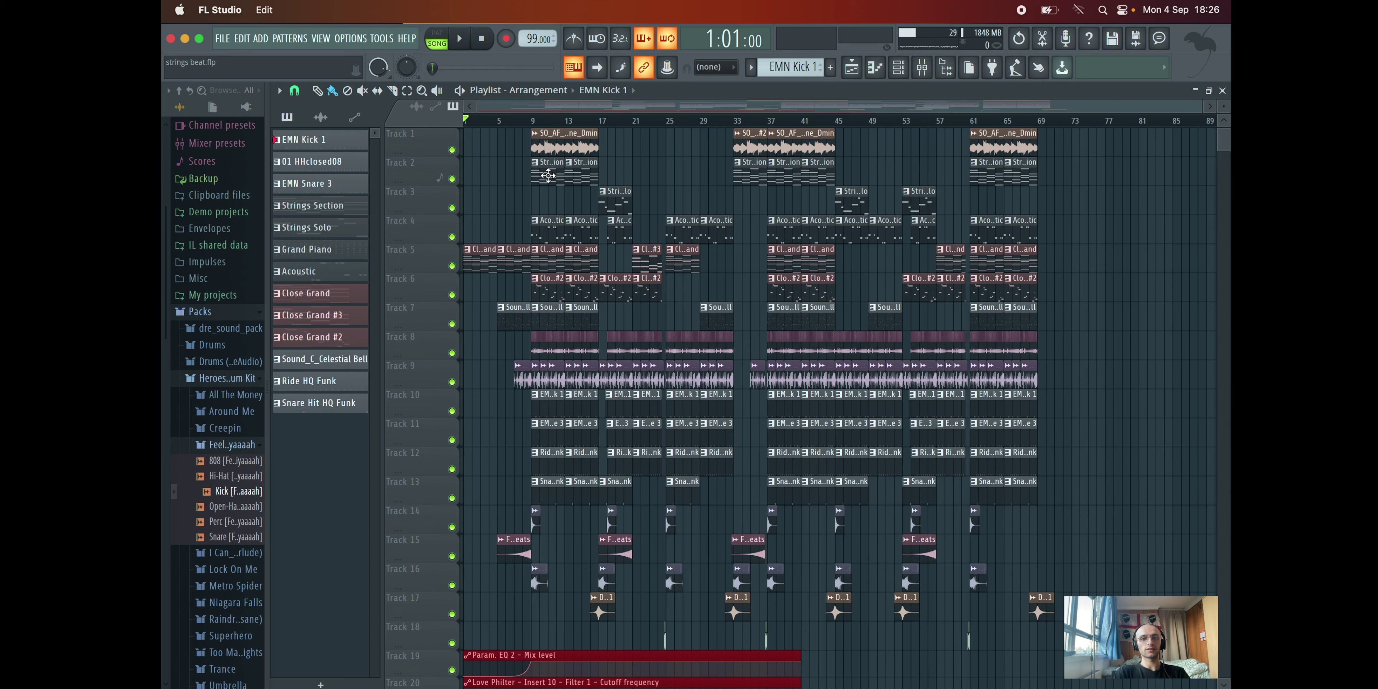
Step: Open the first Close Grand clip on track 5 in the piano roll and play its four-bar chord progression
scroll(548, 174, up, 5)
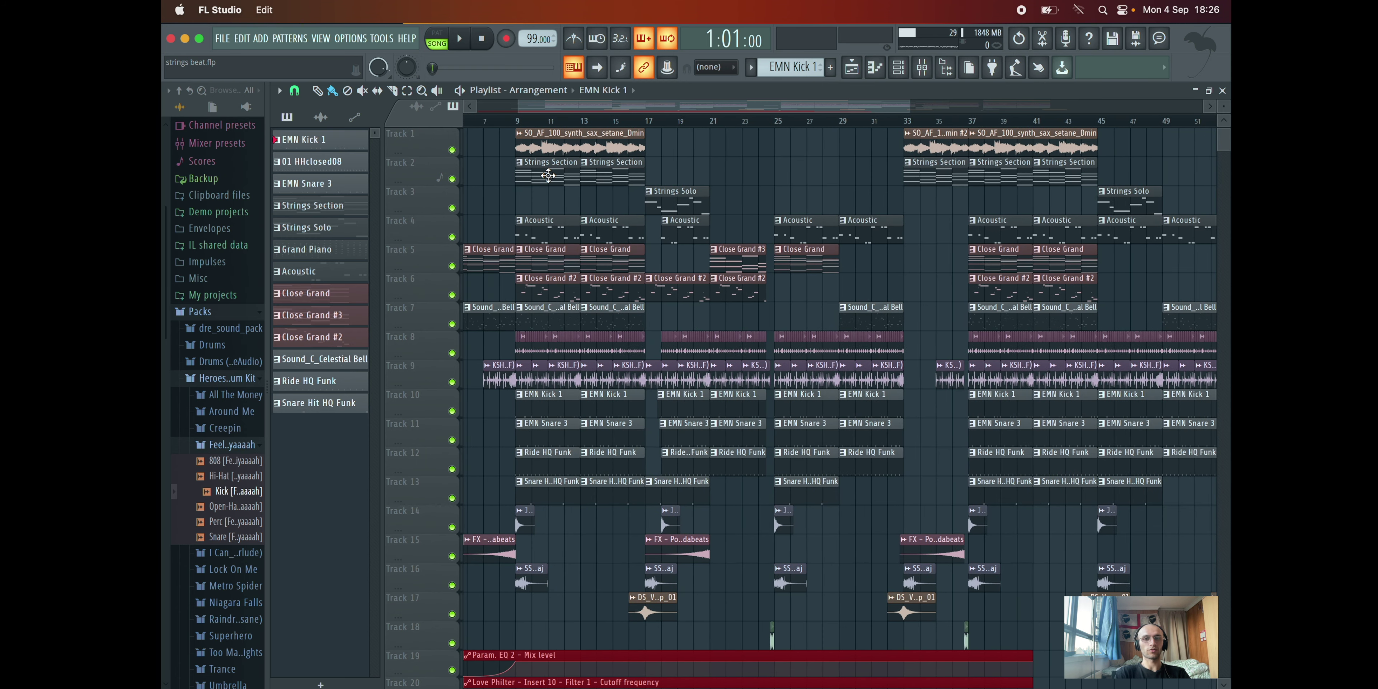
scroll(548, 174, left, 2)
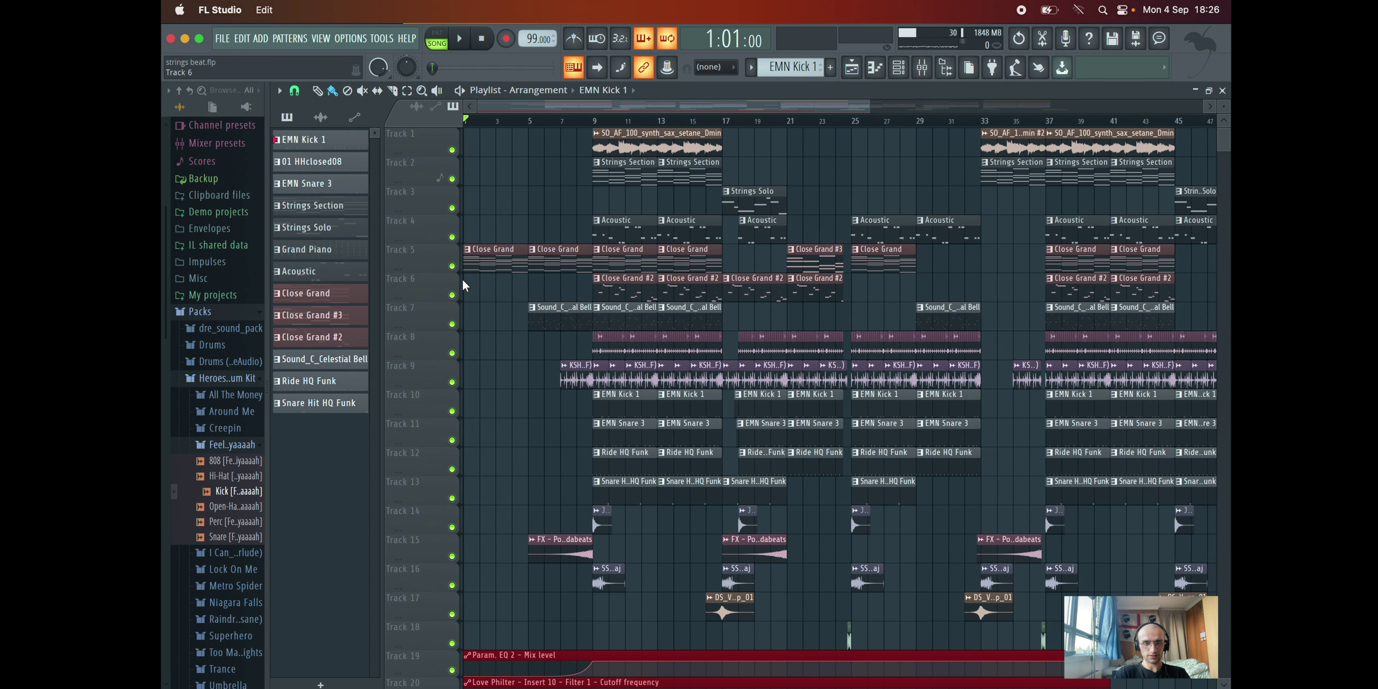
double_click(494, 261)
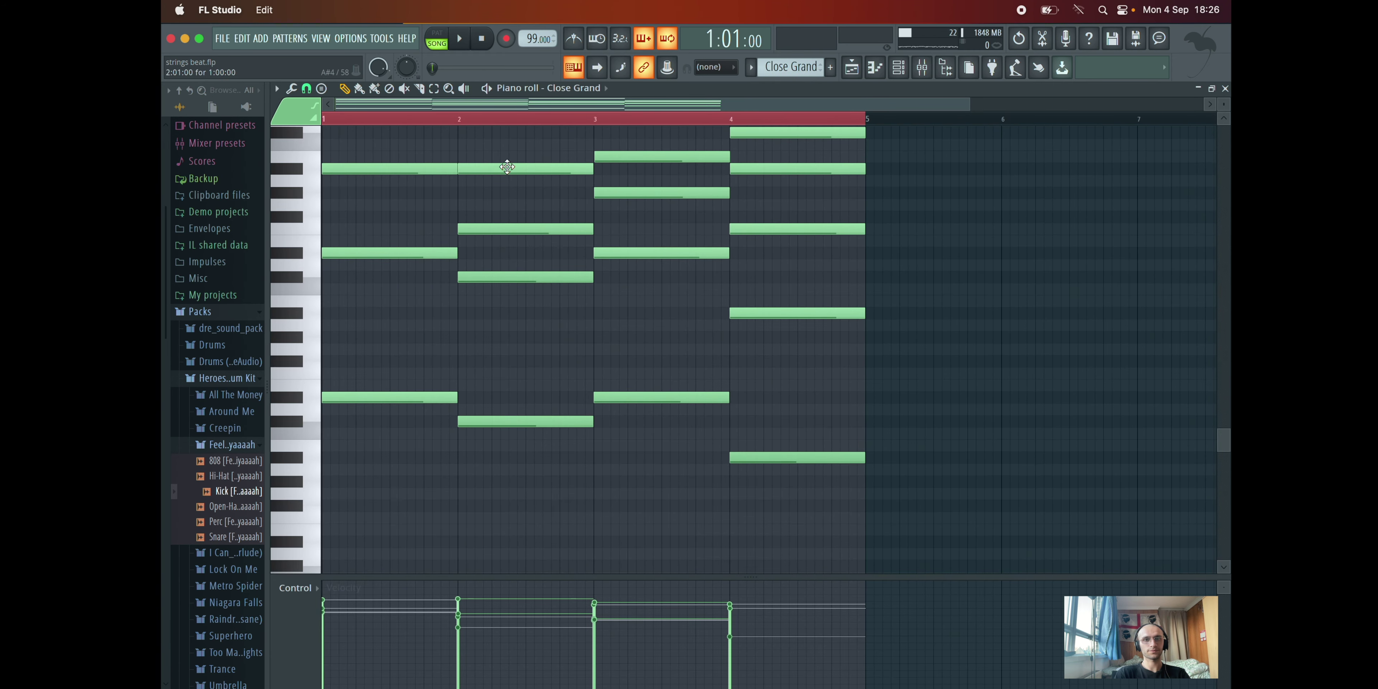
scroll(507, 176, up, 4)
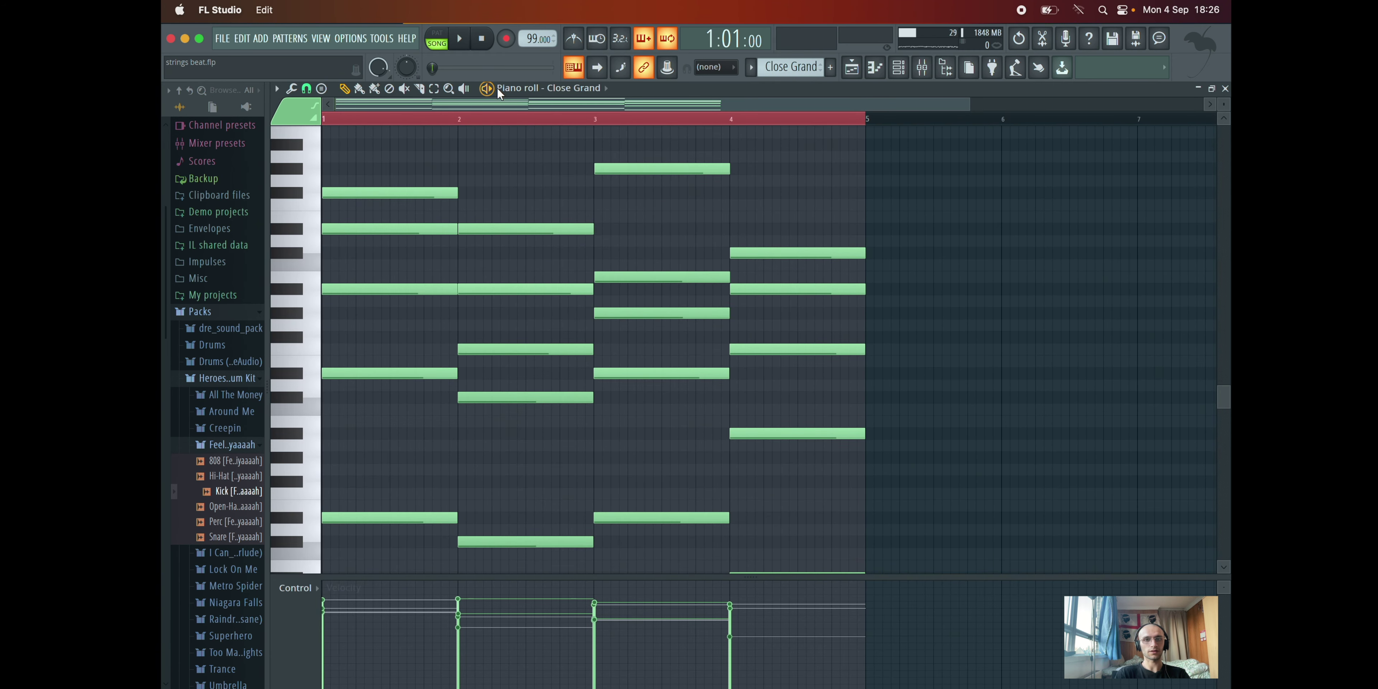
click(490, 89)
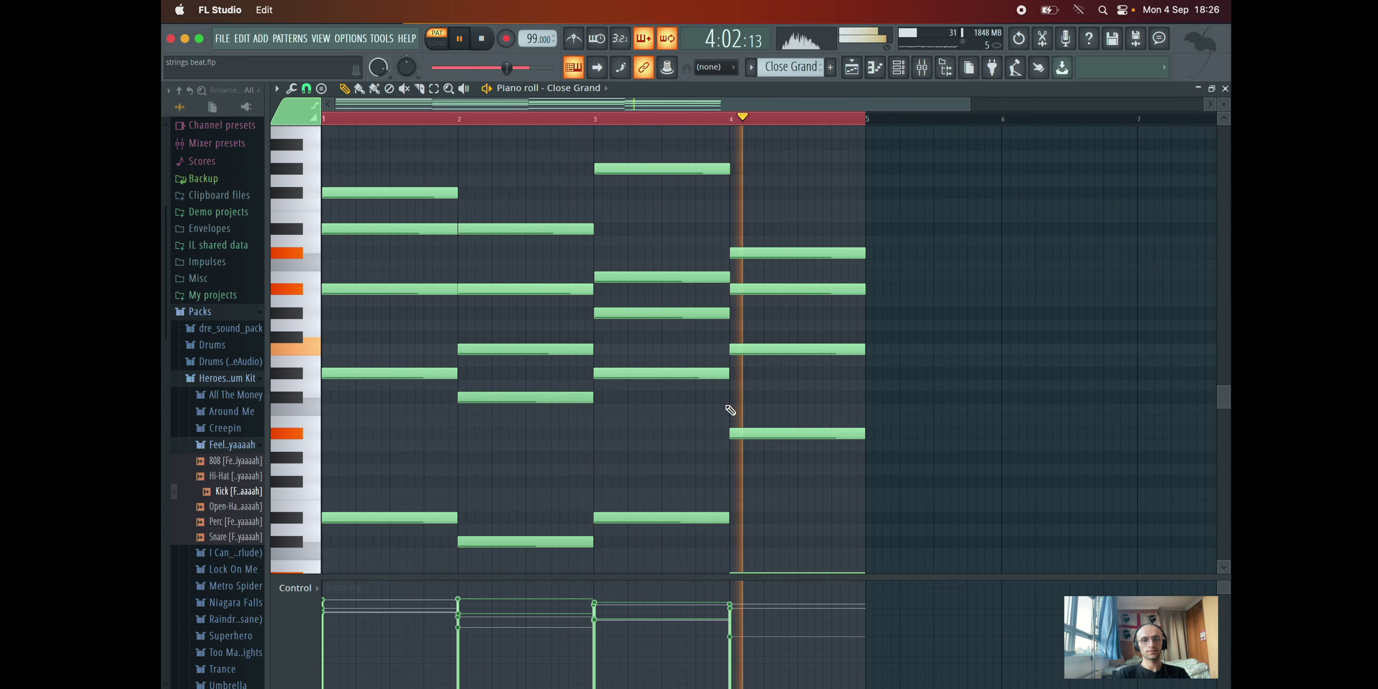
key(space)
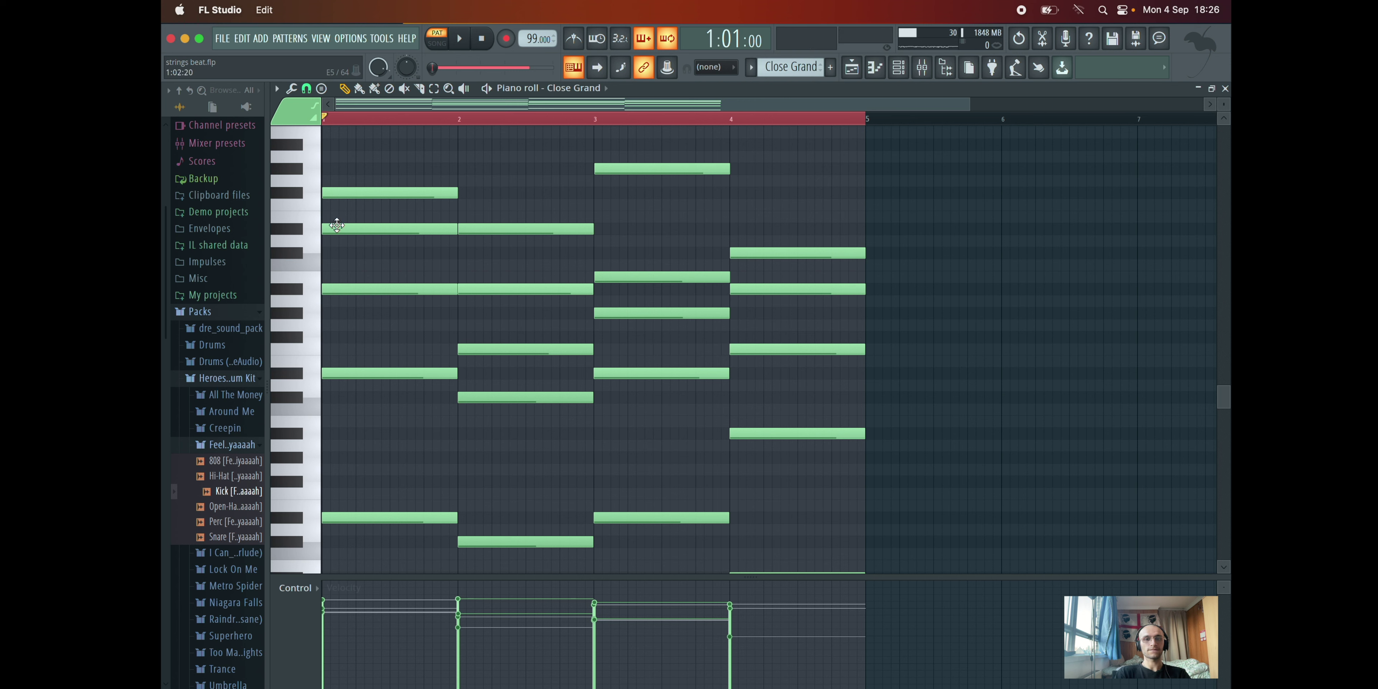
Step: Audition the A#4 note shared by the first two Close Grand chords and return to the playlist
click(368, 292)
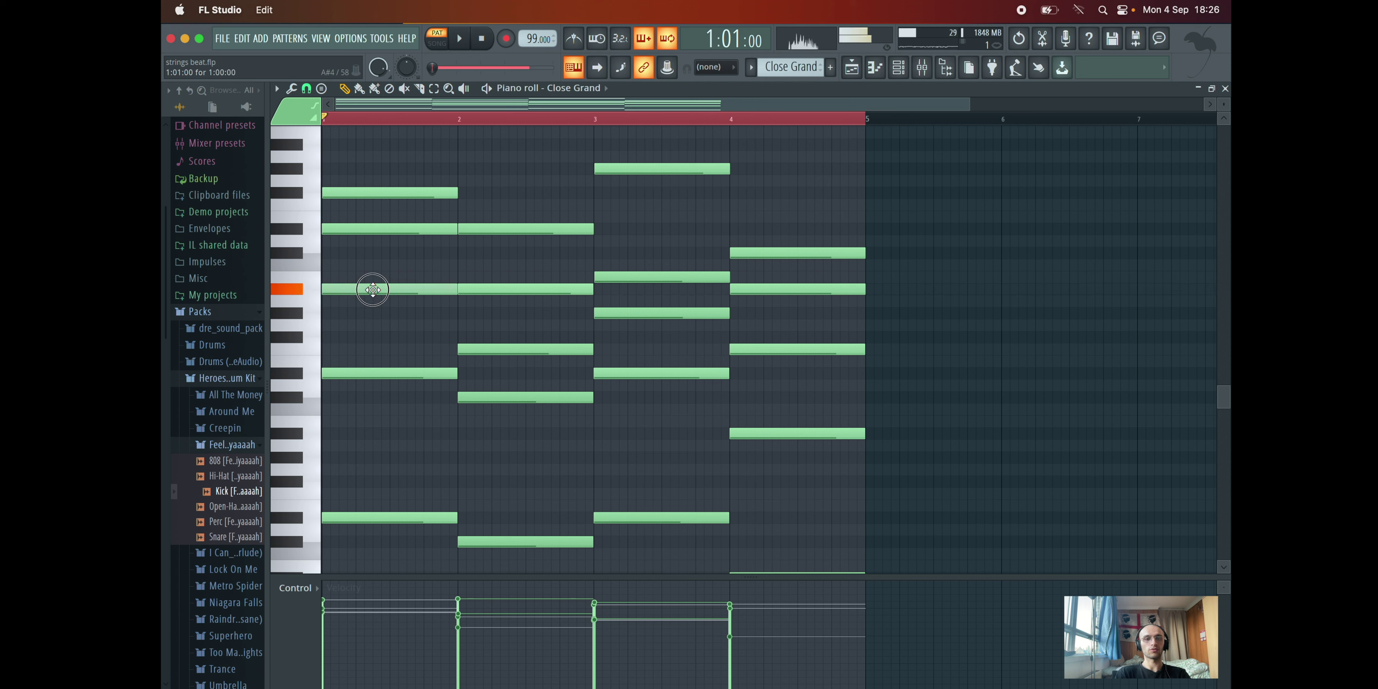
click(503, 289)
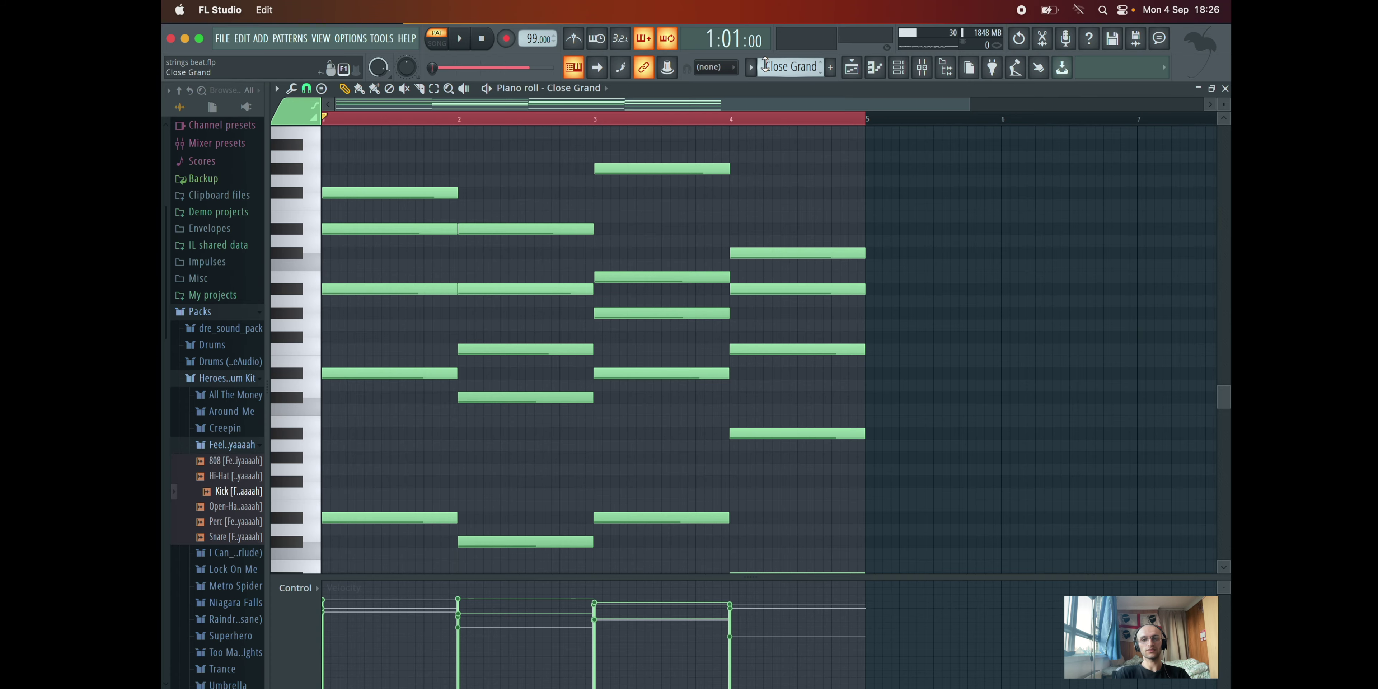
scroll(743, 483, down, 4)
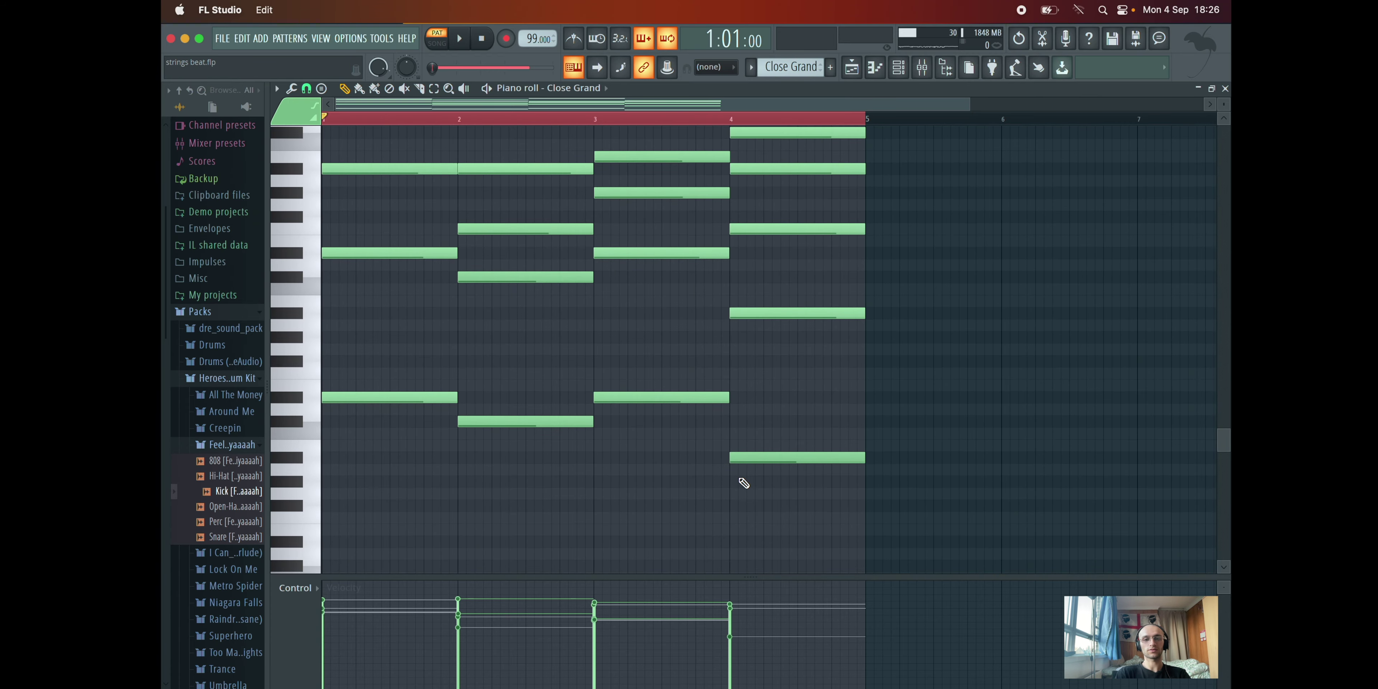
key(F5)
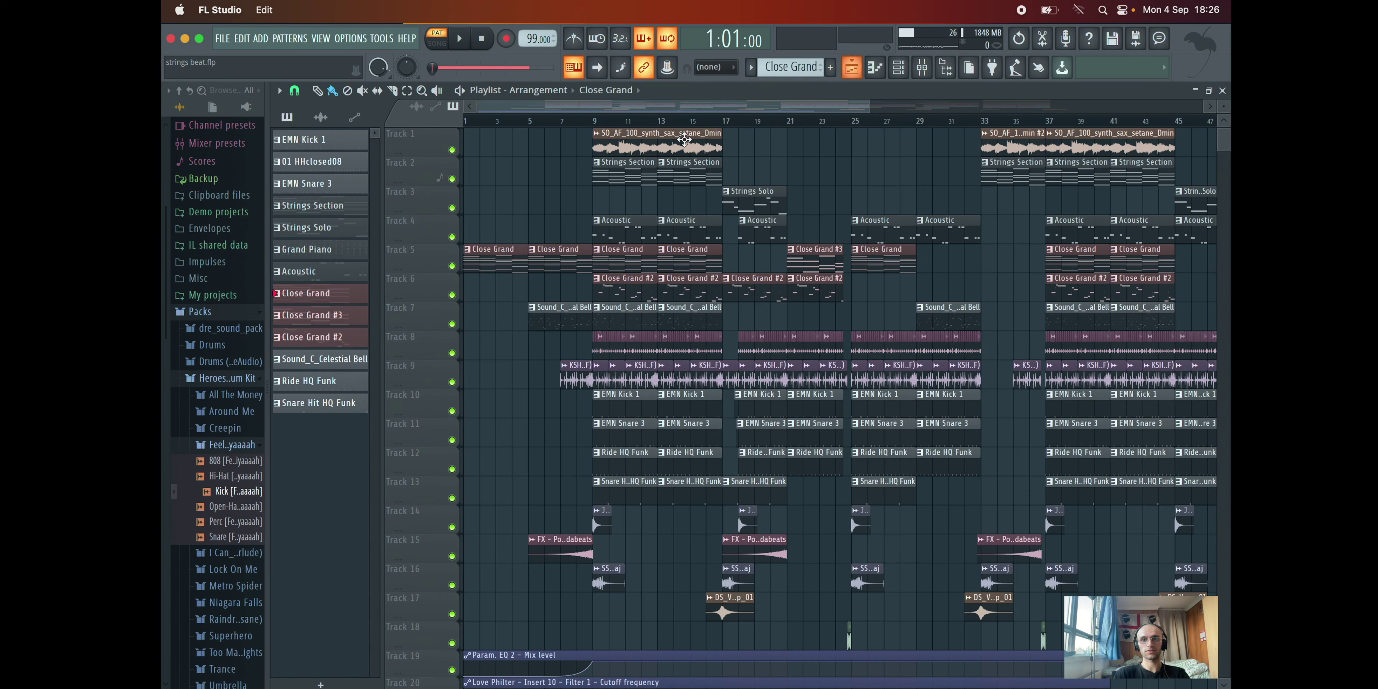
Step: Open the Strings Section pattern from track 2 in the piano roll, play it through once and return to the playlist
double_click(610, 177)
scroll(472, 188, up, 5)
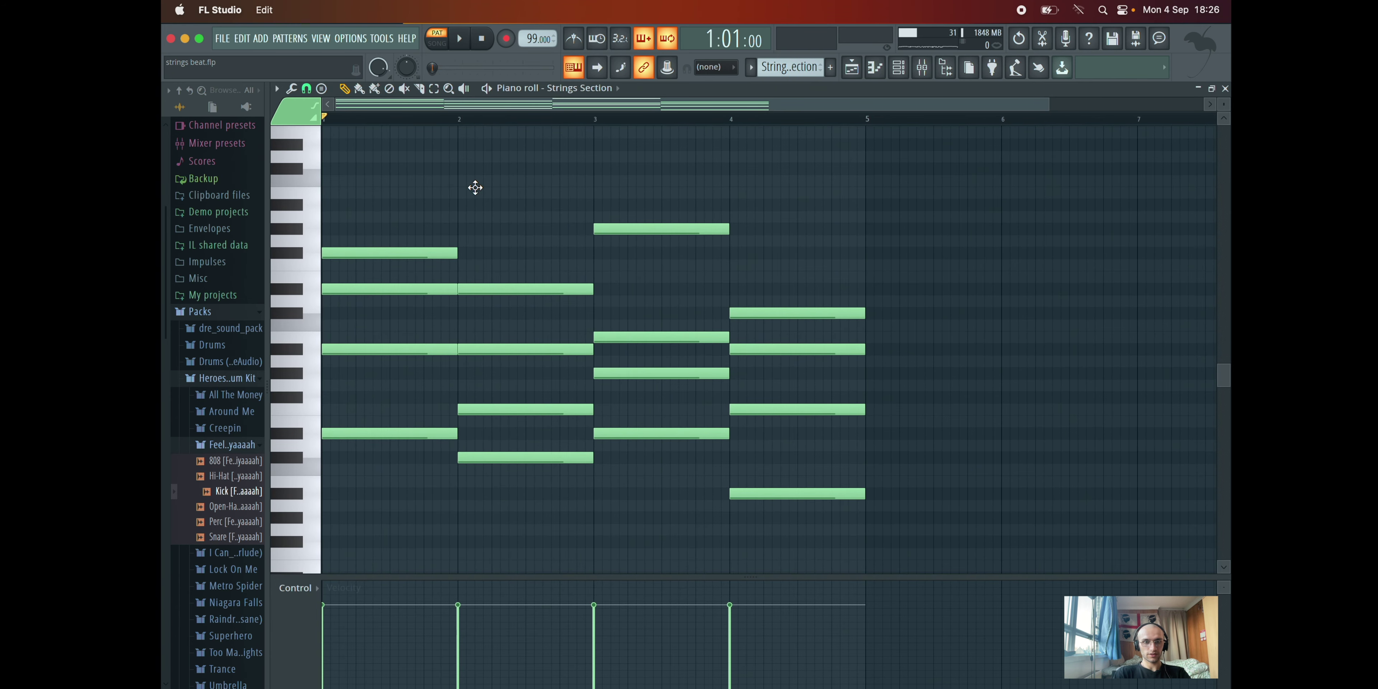
click(495, 98)
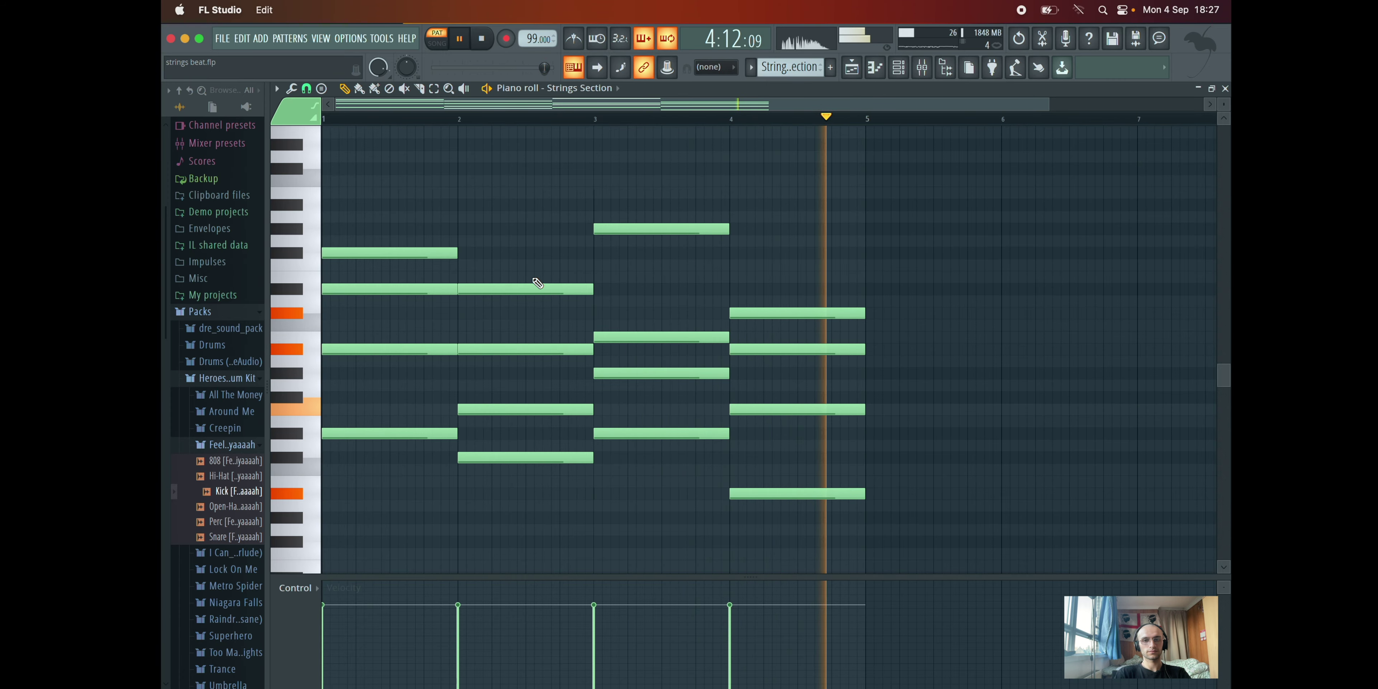
key(space)
key(F5)
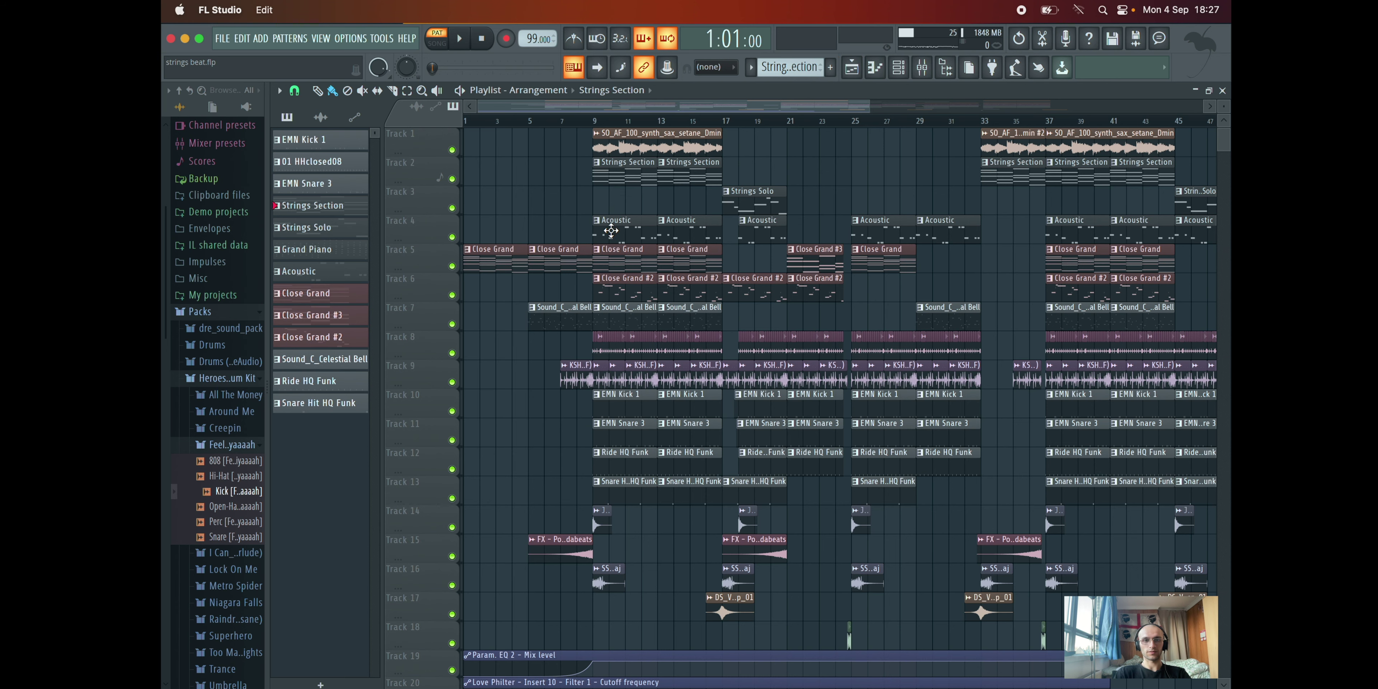
Step: Open the Close Grand #2 pattern from track 6 in the piano roll, play its melody and return to the playlist
scroll(611, 230, down, 2)
scroll(611, 230, up, 2)
click(617, 288)
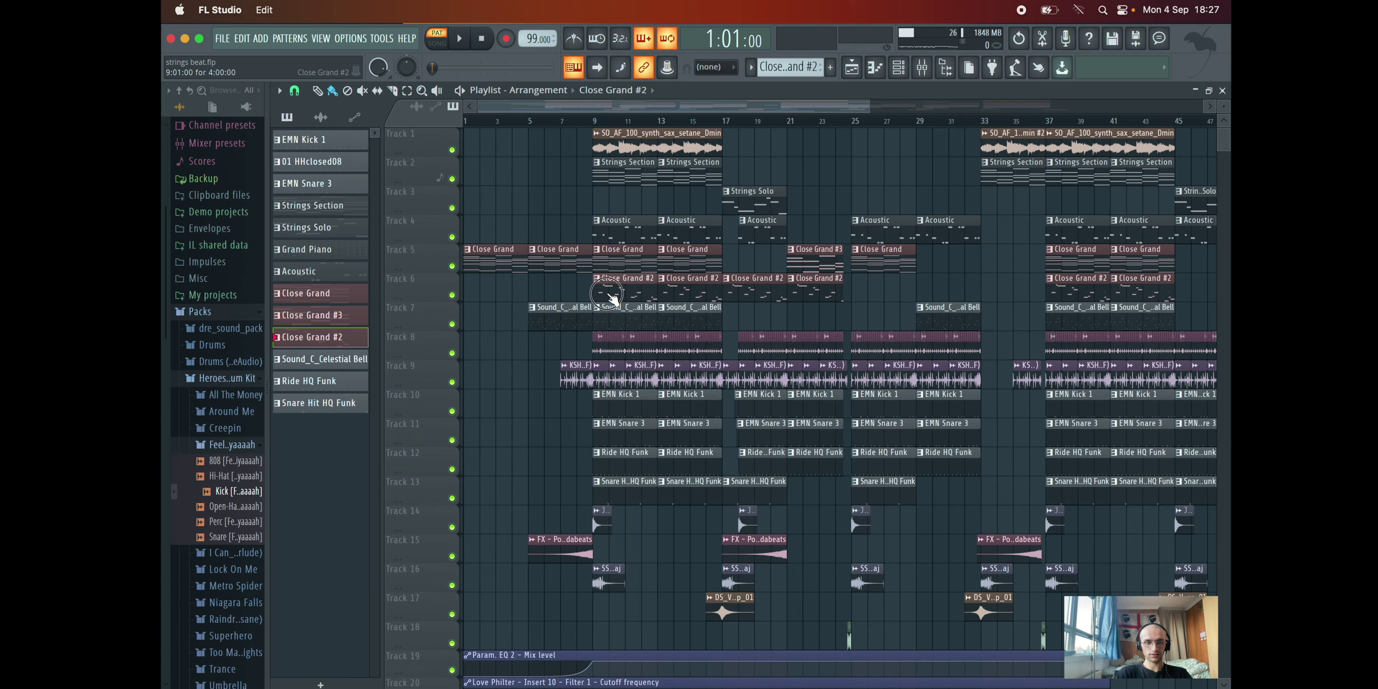
double_click(614, 297)
scroll(414, 135, up, 5)
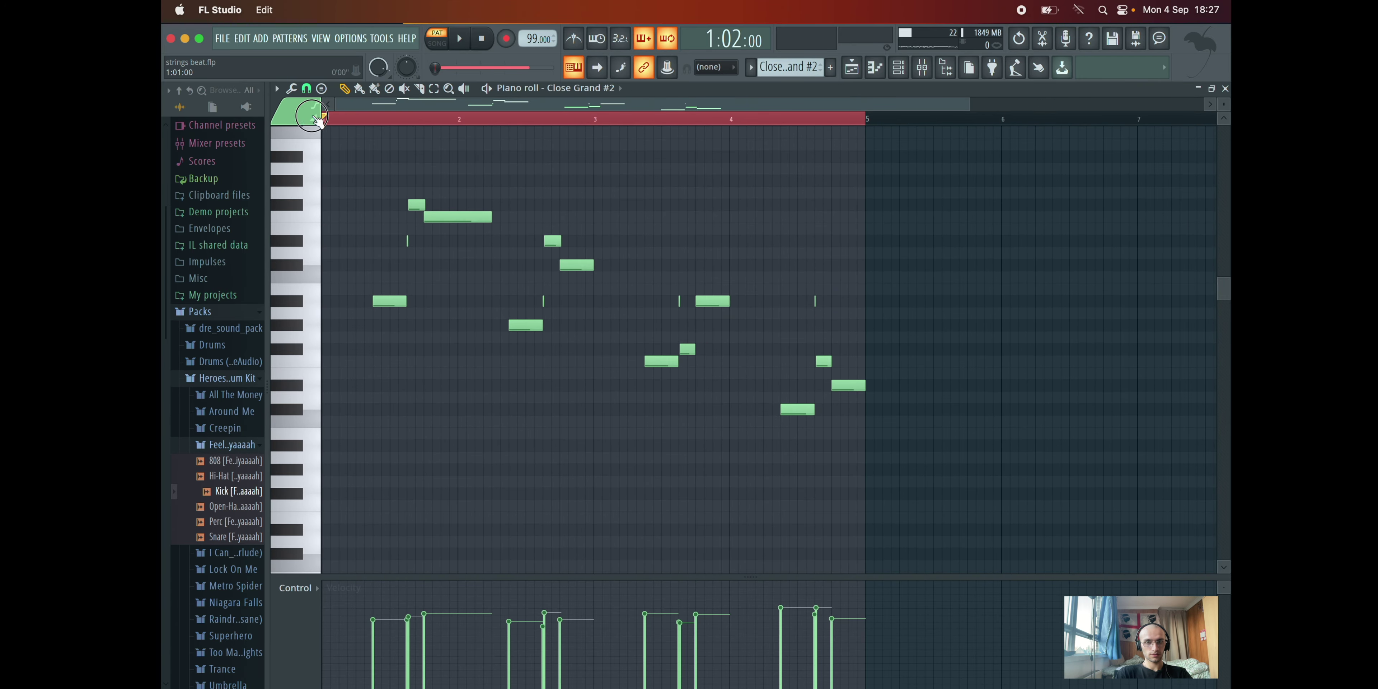
key(space)
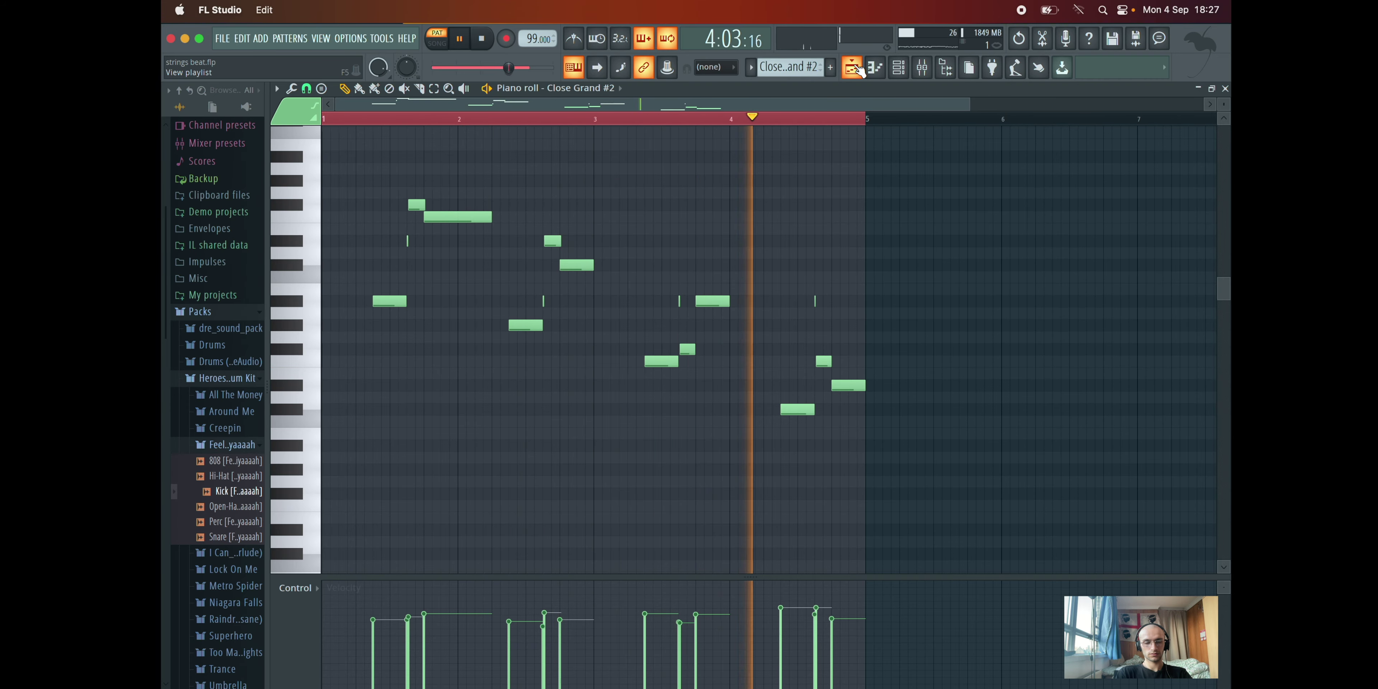
key(space)
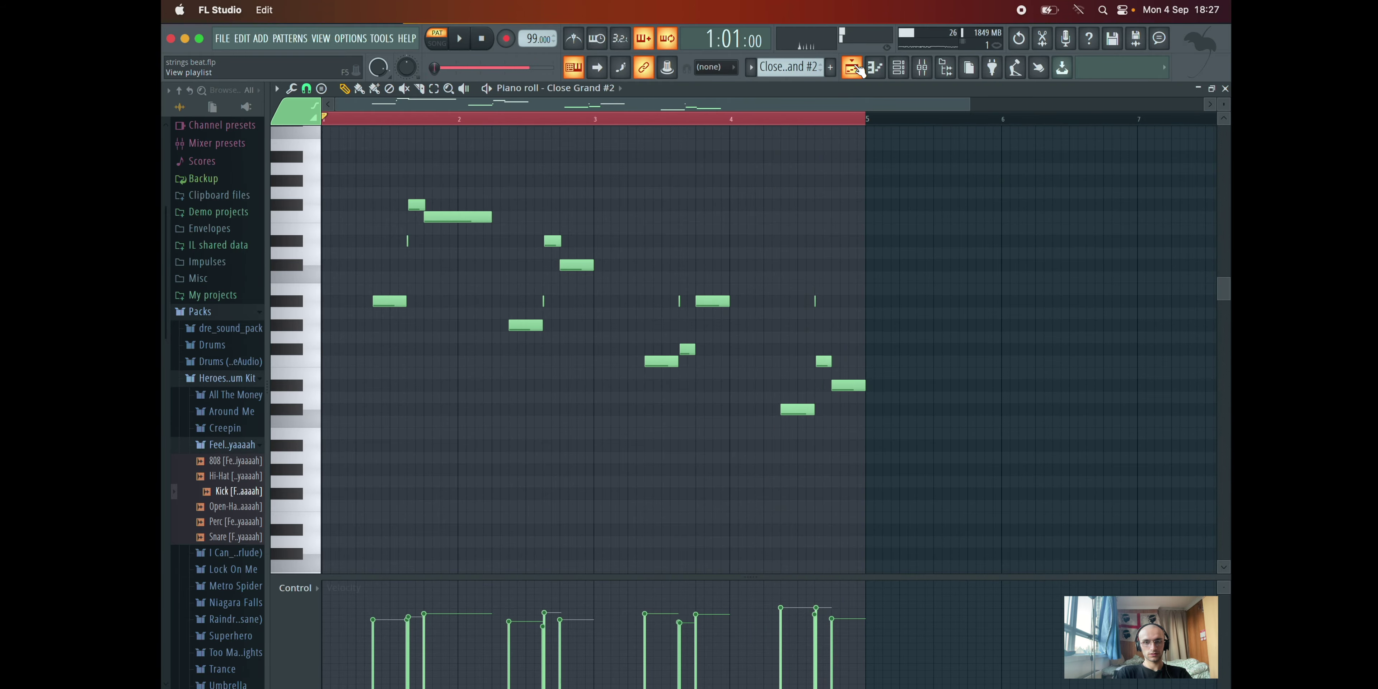
click(853, 67)
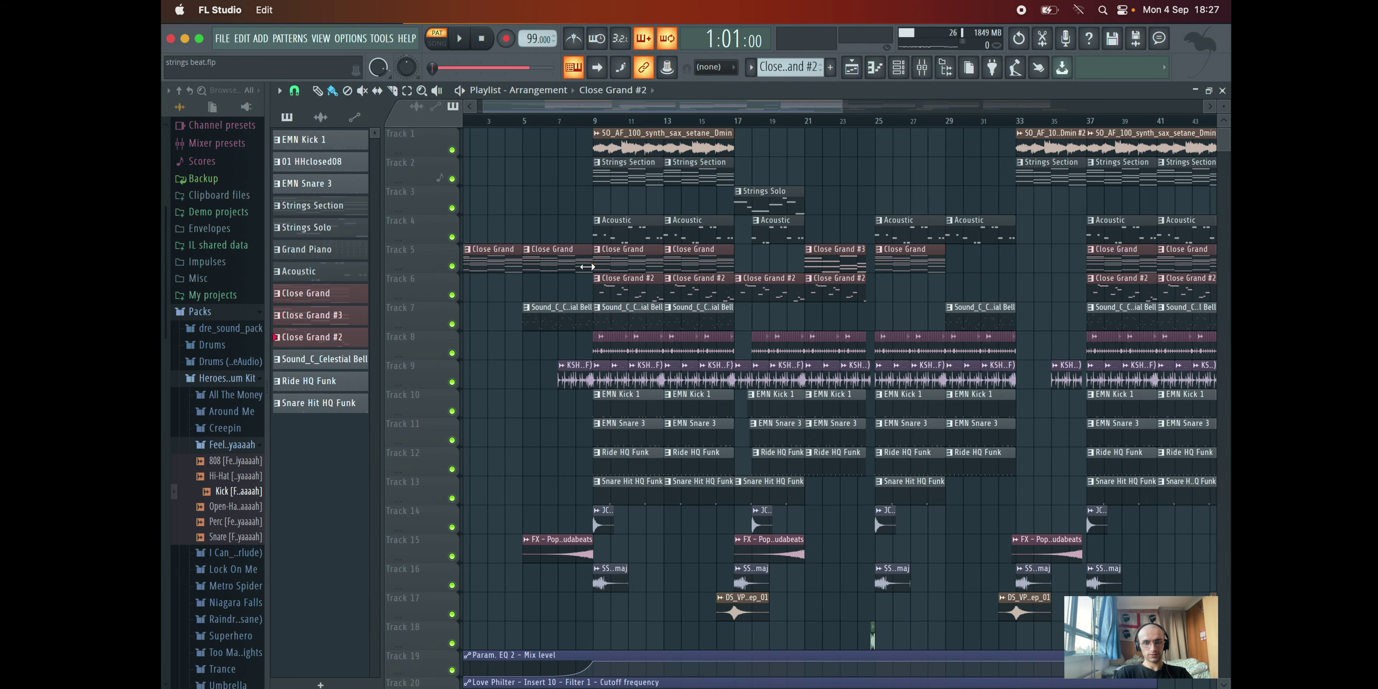
Step: Solo the Close Grand chords on track 5 and unmute tracks 2, 3 and 4
ctrl+scroll(587, 266, up, 4)
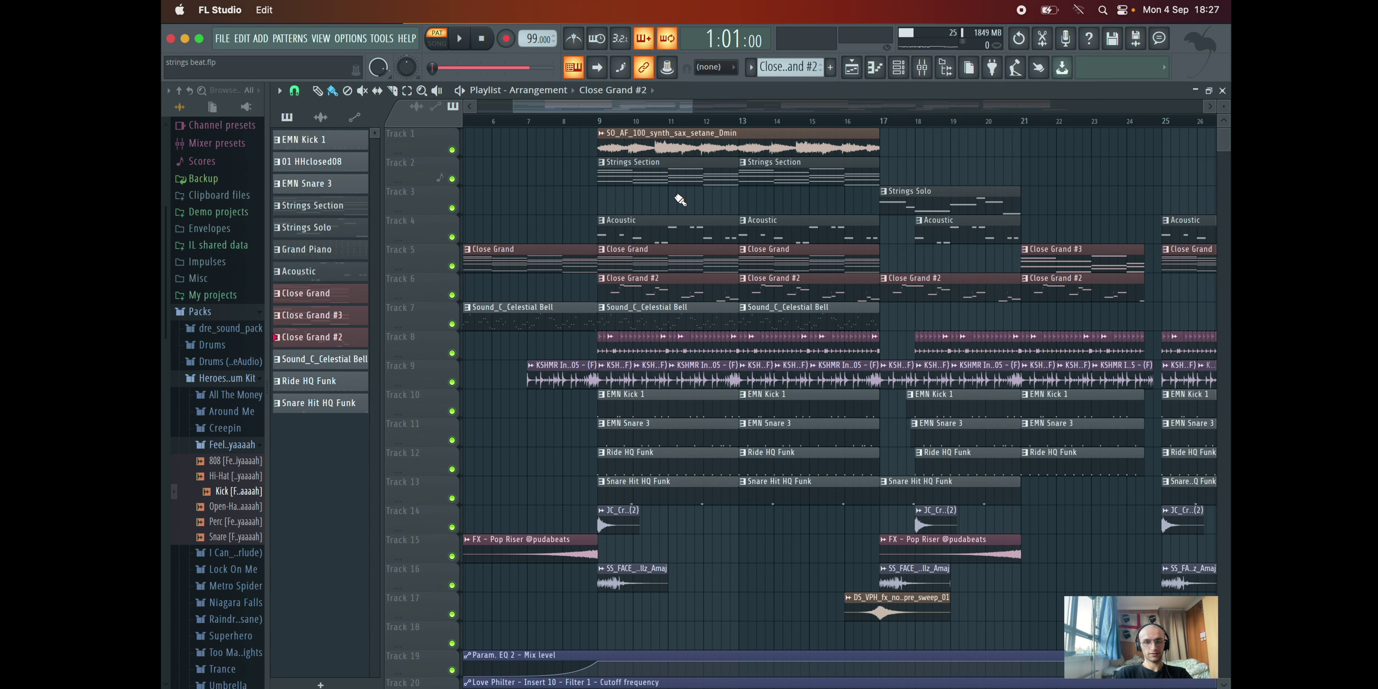
ctrl+scroll(680, 200, down, 4)
scroll(578, 236, down, 1)
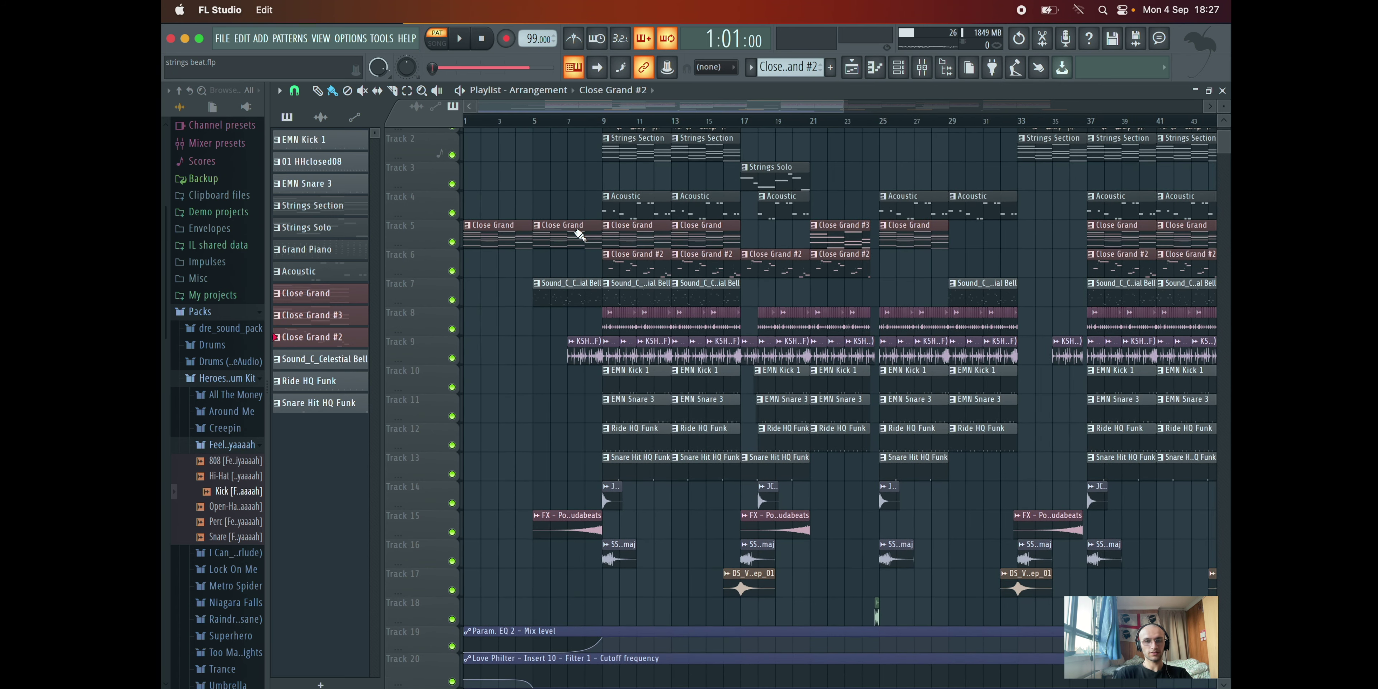
right_click(452, 242)
click(454, 213)
click(453, 184)
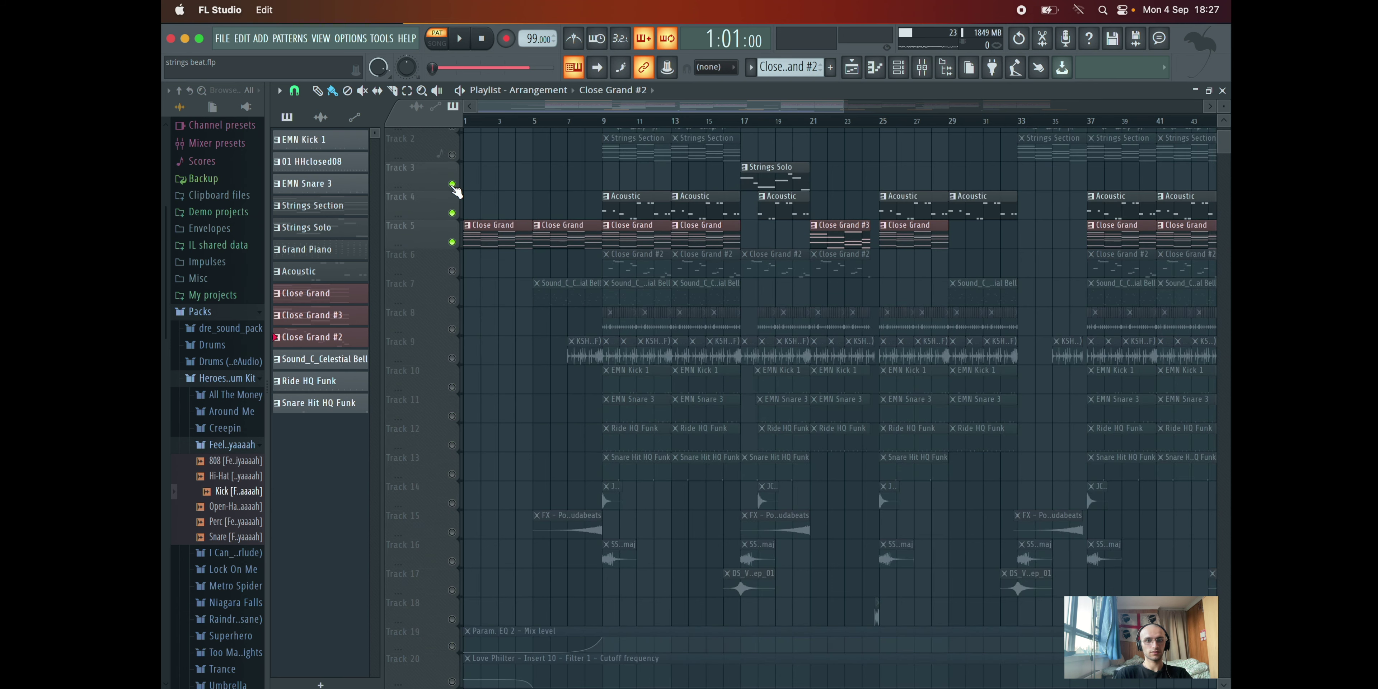
click(452, 154)
scroll(454, 158, up, 1)
Step: Unmute track 6, mute track 4 and play the arrangement from just before bar 9 to about bar 16
click(601, 120)
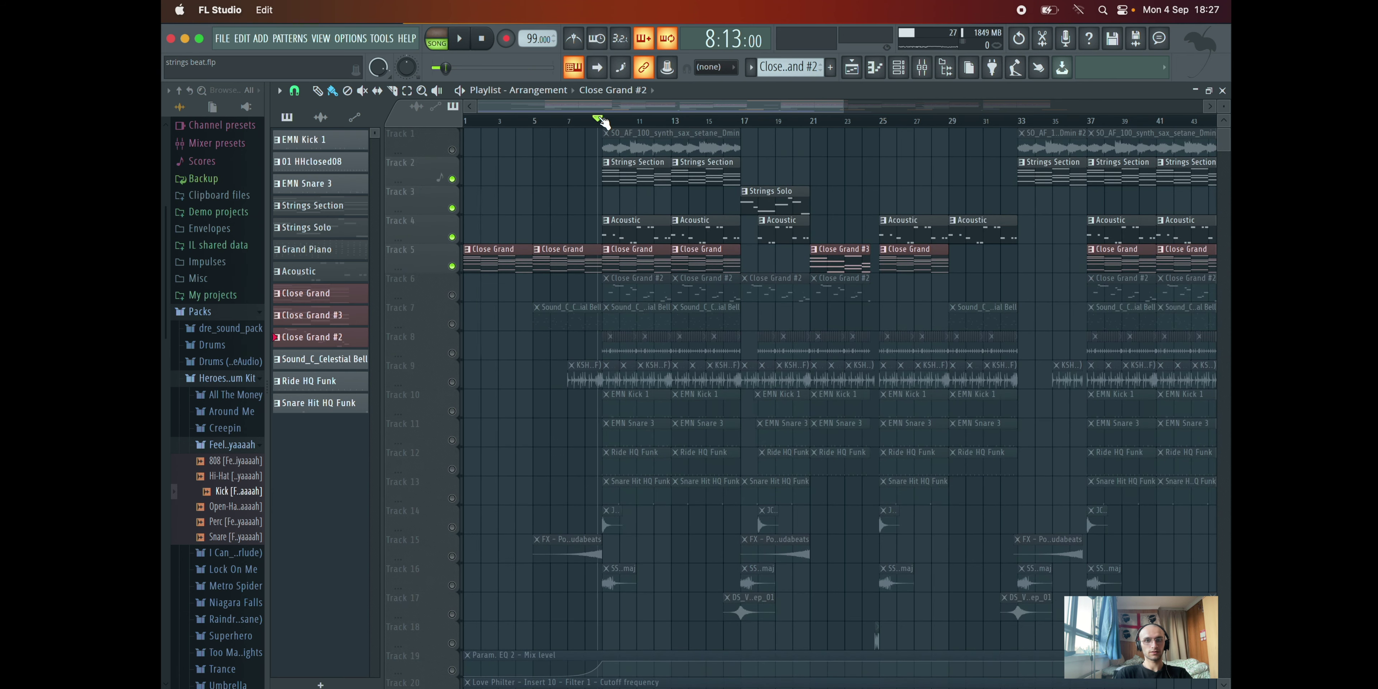
click(452, 296)
click(453, 237)
key(space)
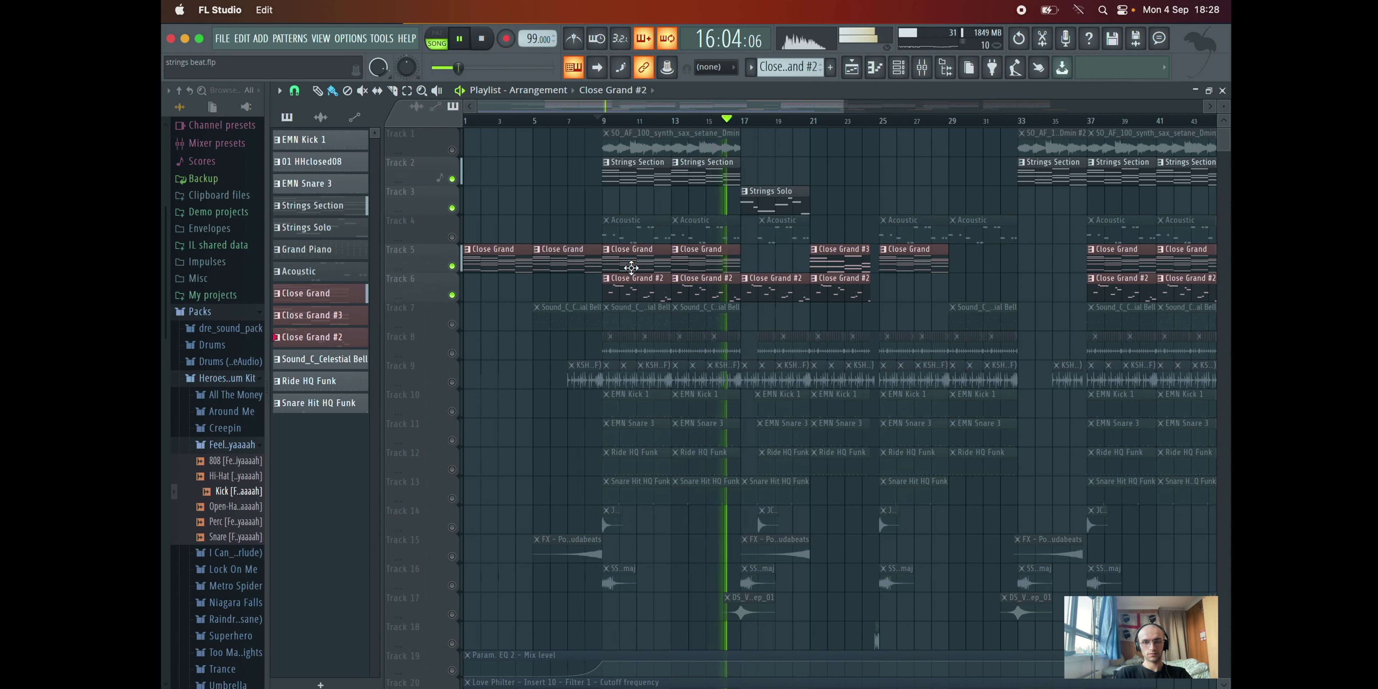
key(space)
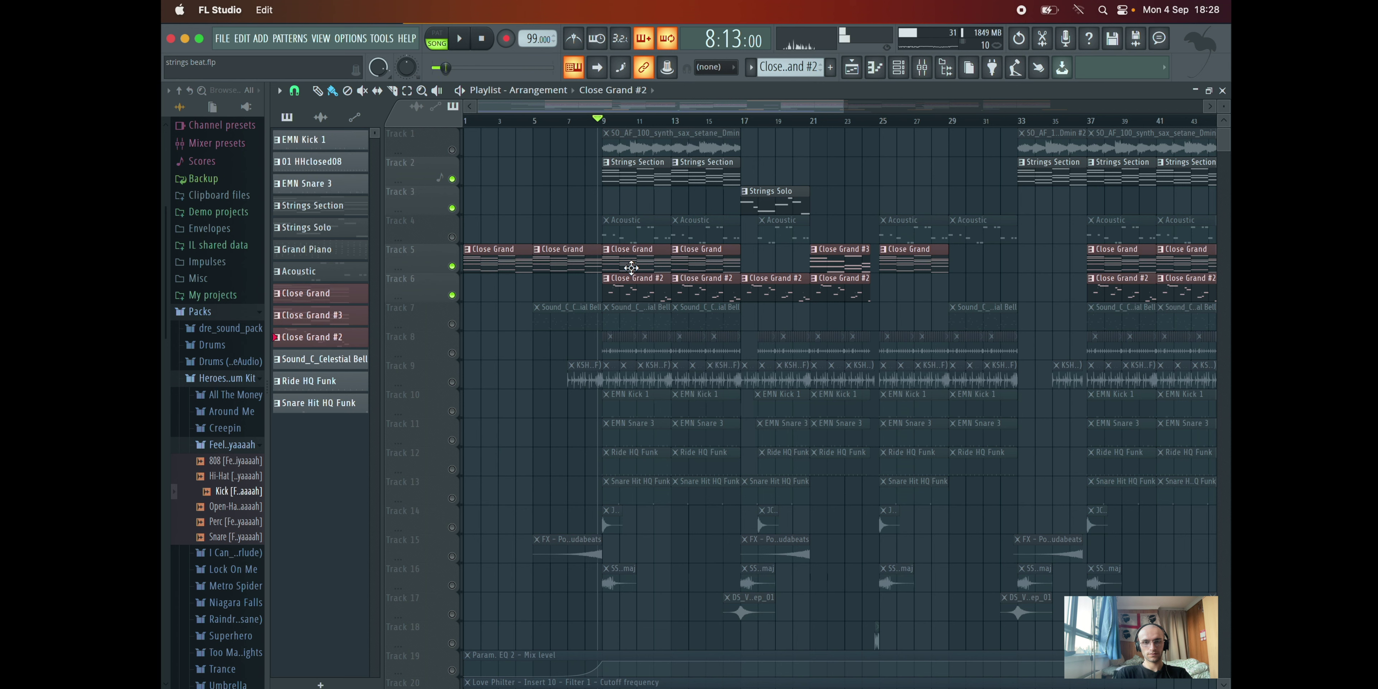
Step: Unmute track 7, place the playhead at bar 5 and play the Sound_C_Celestial Bell pattern in the piano roll
click(453, 324)
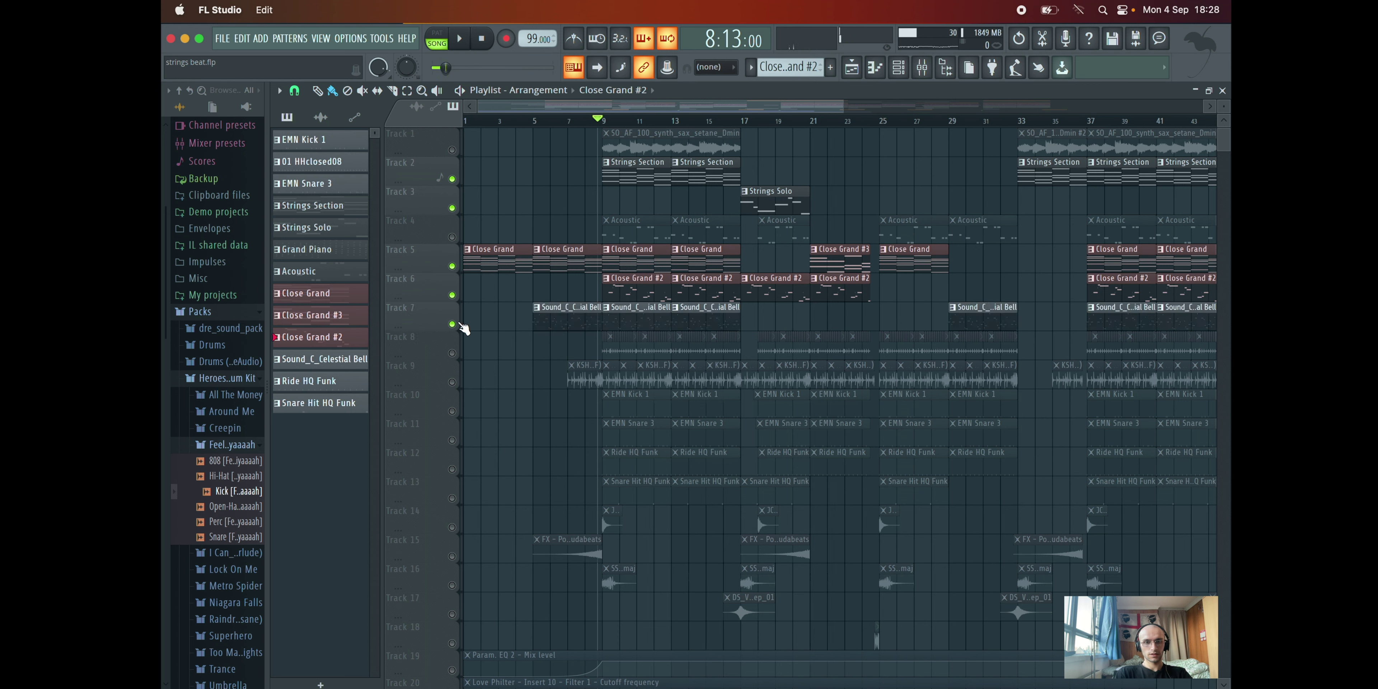
click(535, 120)
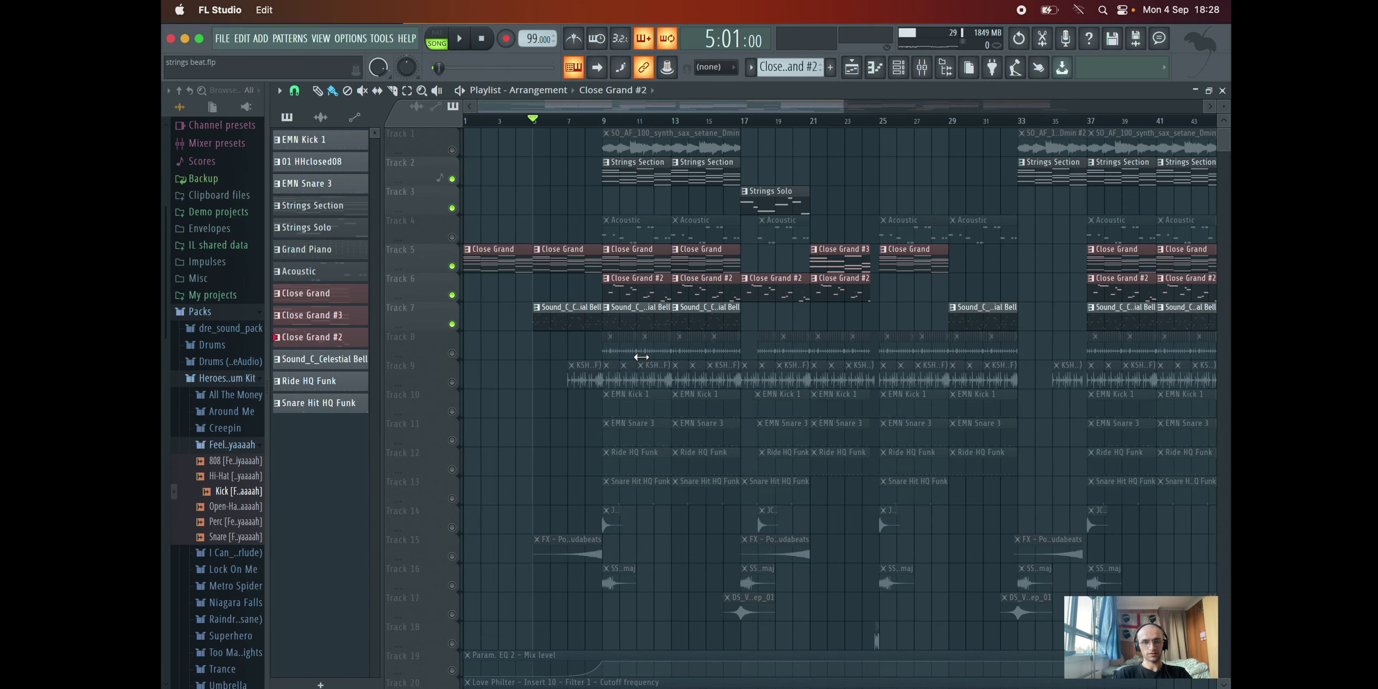
double_click(572, 320)
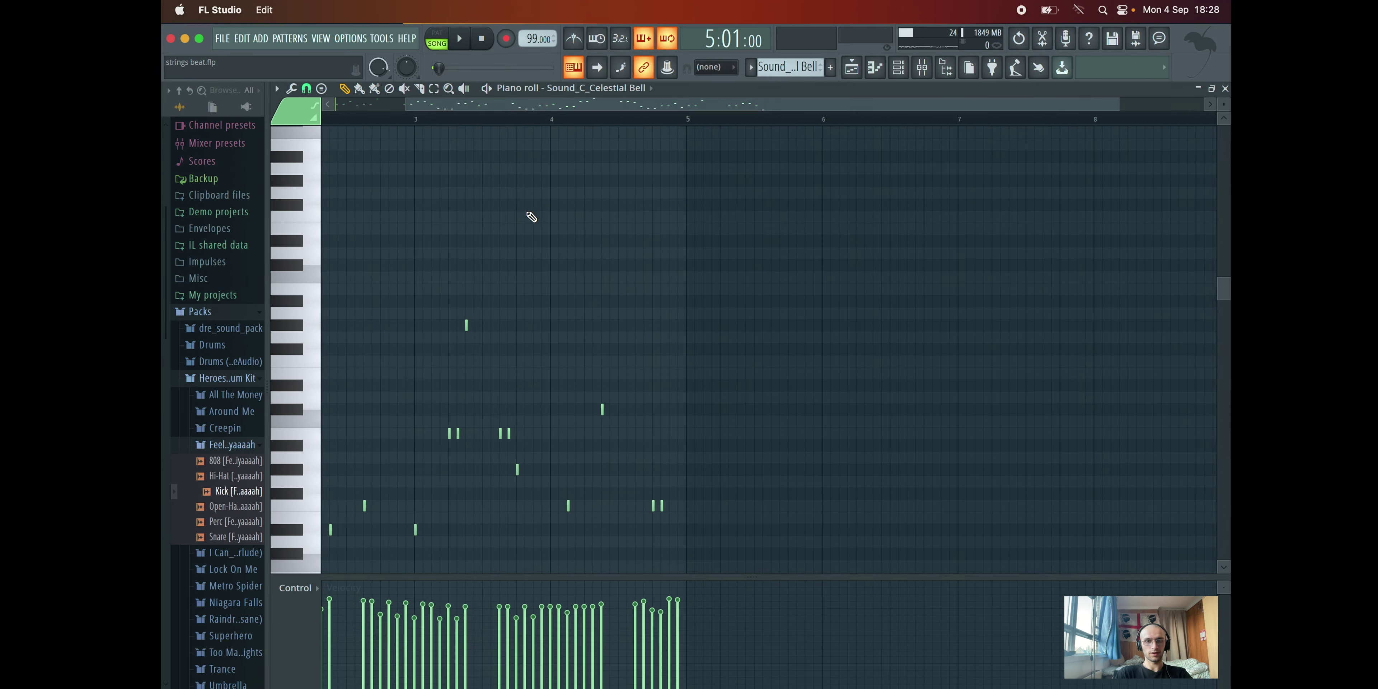
scroll(532, 217, down, 3)
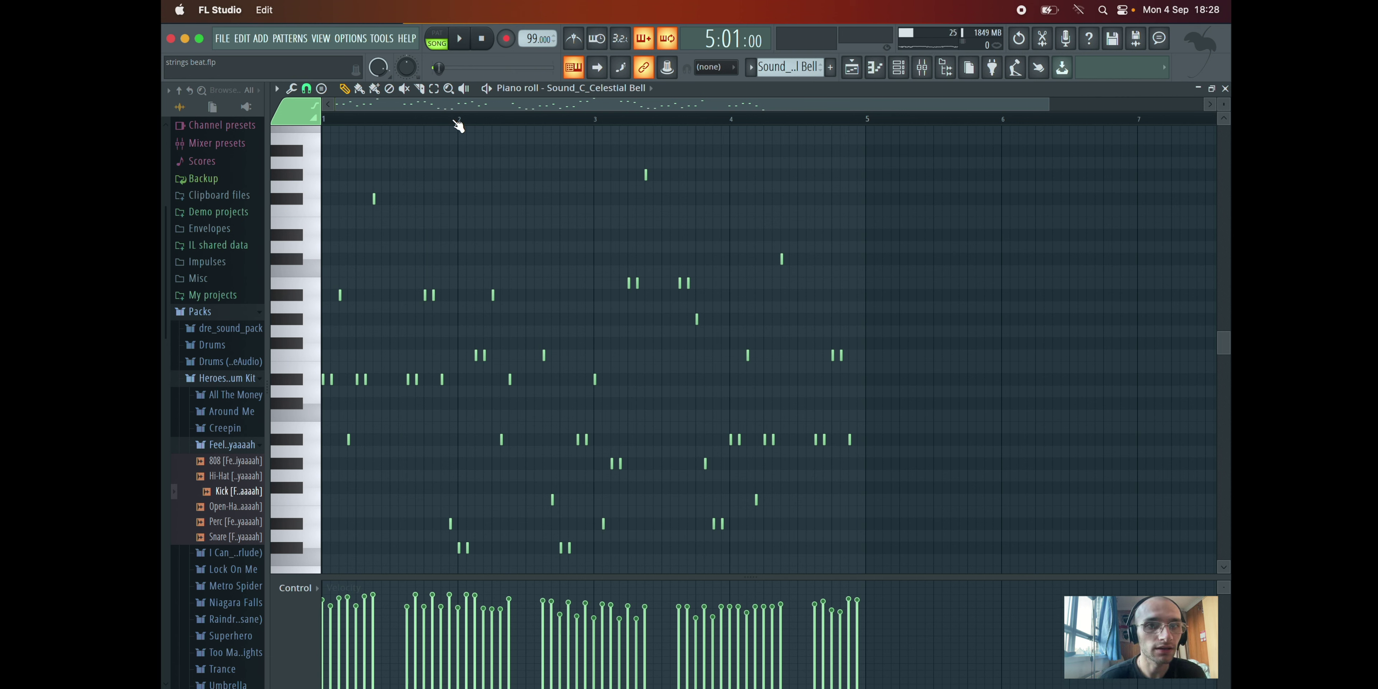
click(491, 89)
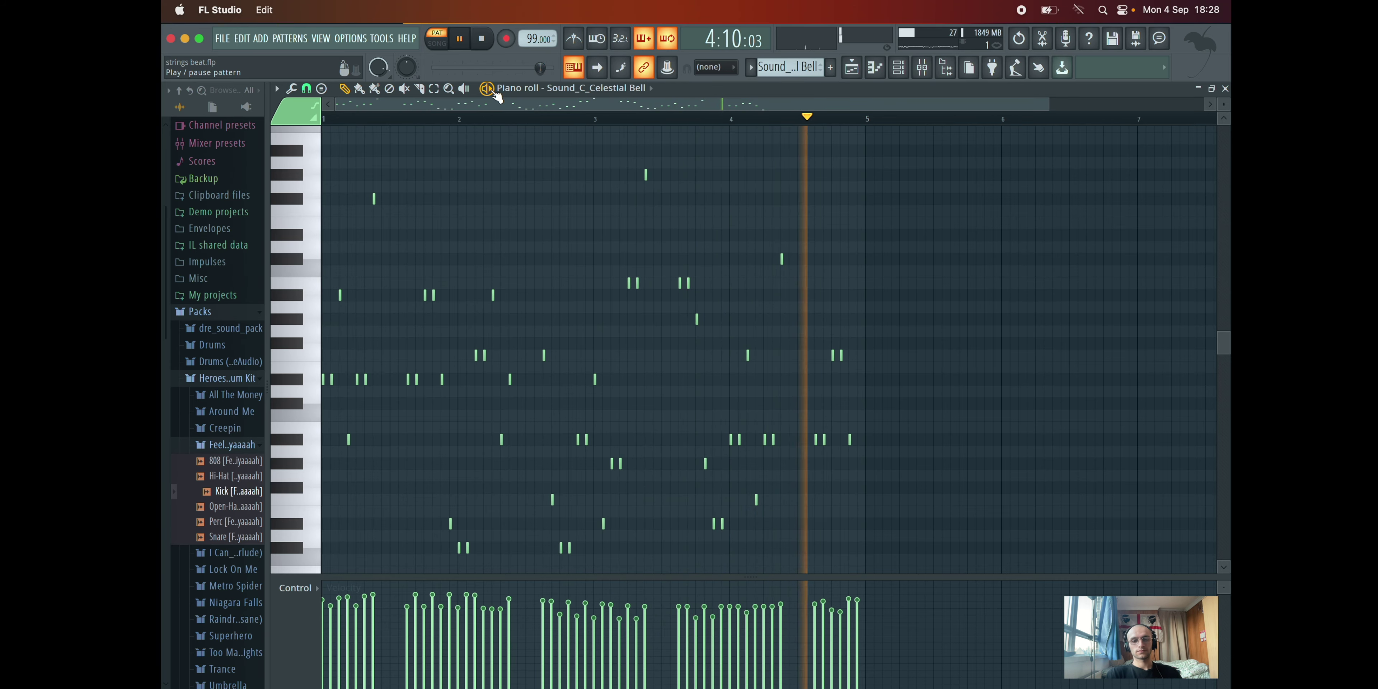
key(space)
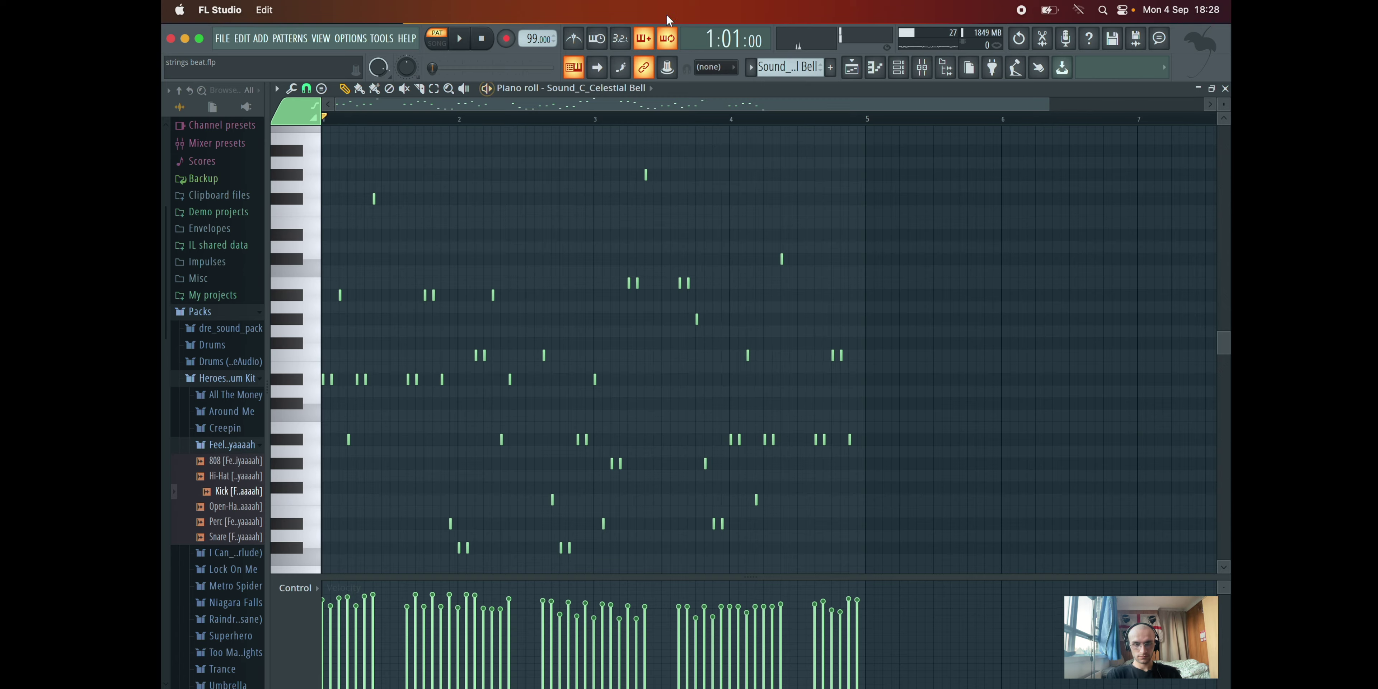
Step: Return to the playlist and play the arrangement from bar 9, without and then with the sax loop on track 1 unmuted
click(850, 68)
click(604, 123)
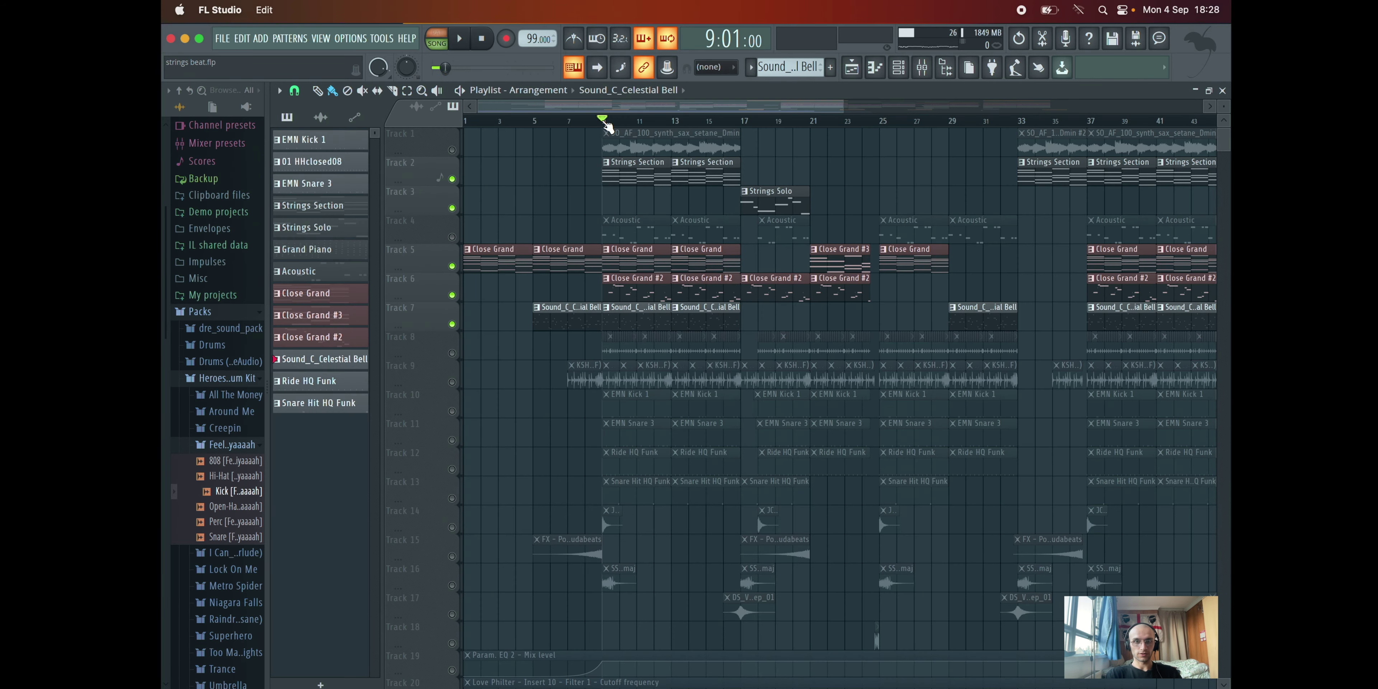
key(space)
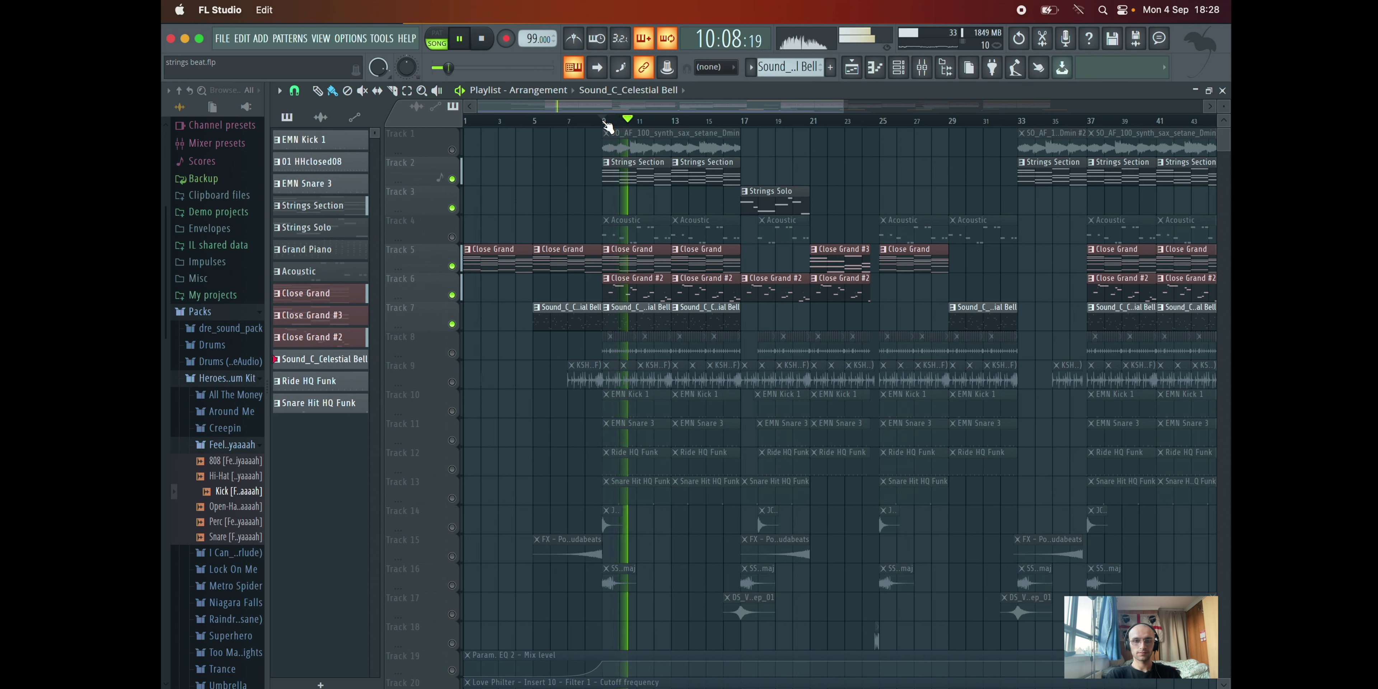
key(space)
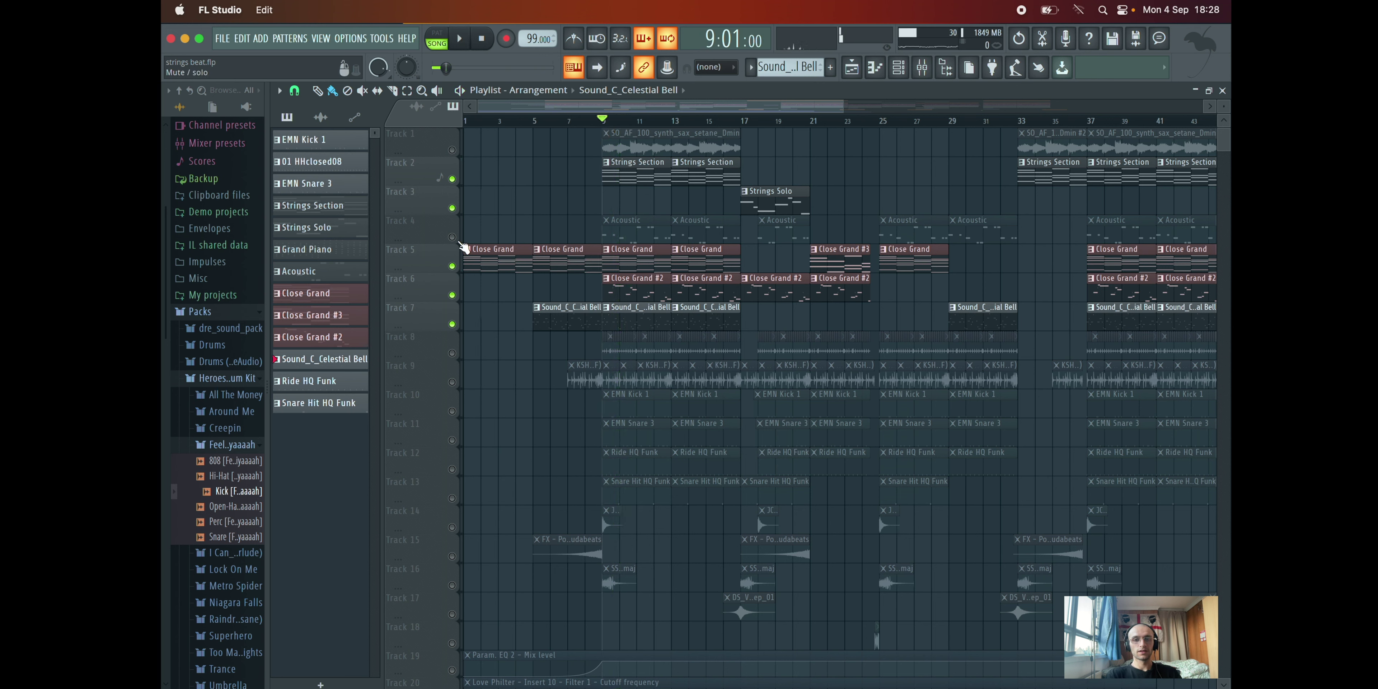
click(452, 151)
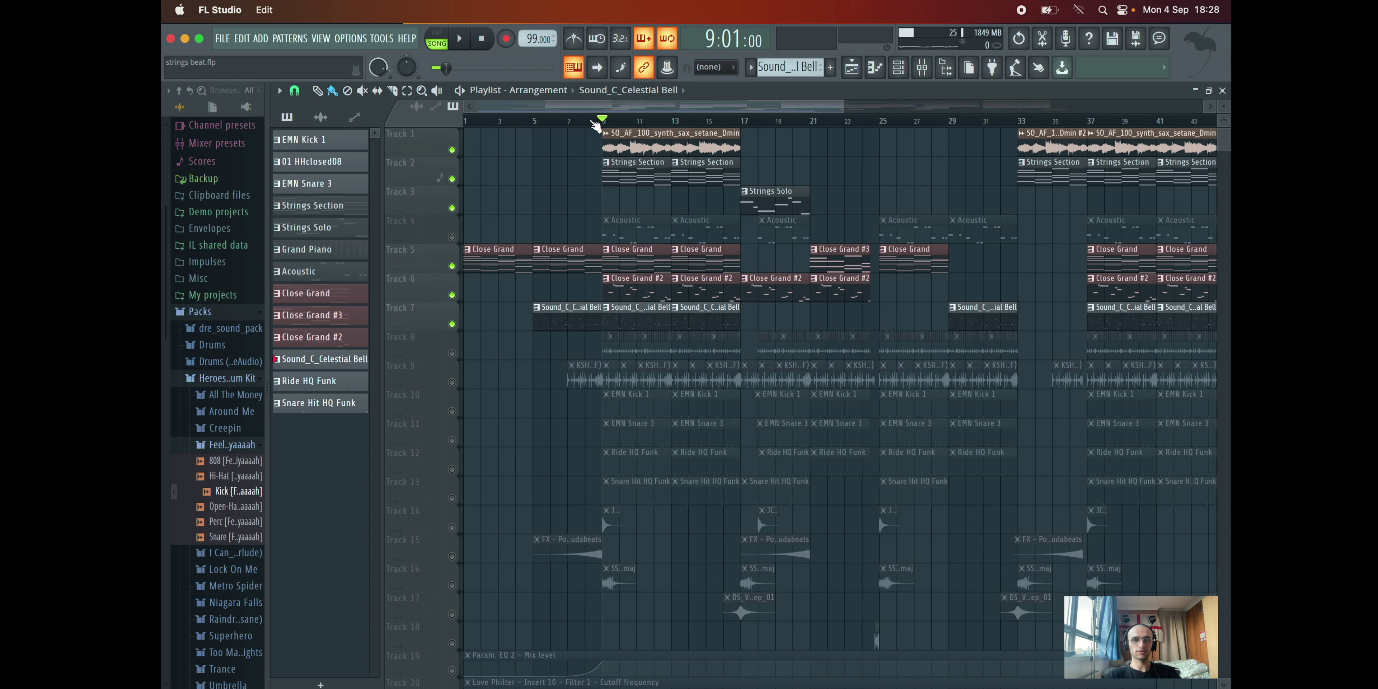
key(space)
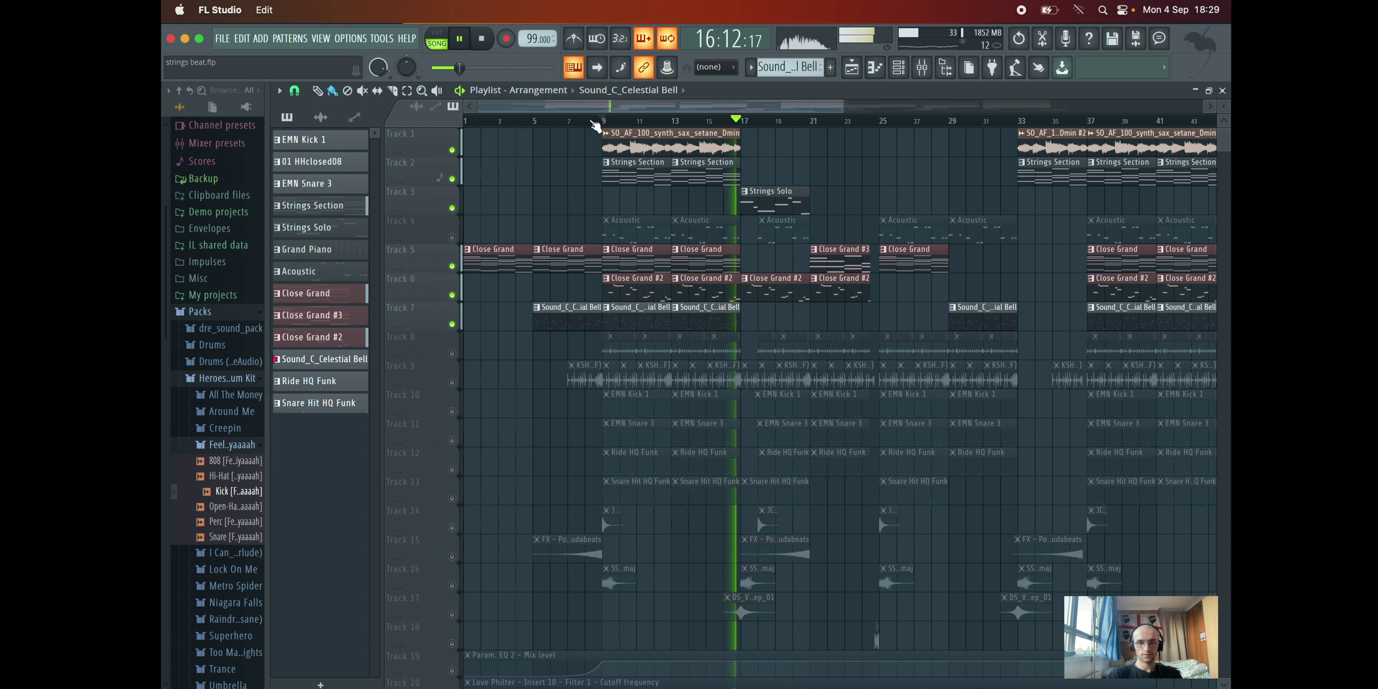
Step: Solo the Strings Solo pattern on track 3 and play it from bar 17
right_click(452, 208)
key(space)
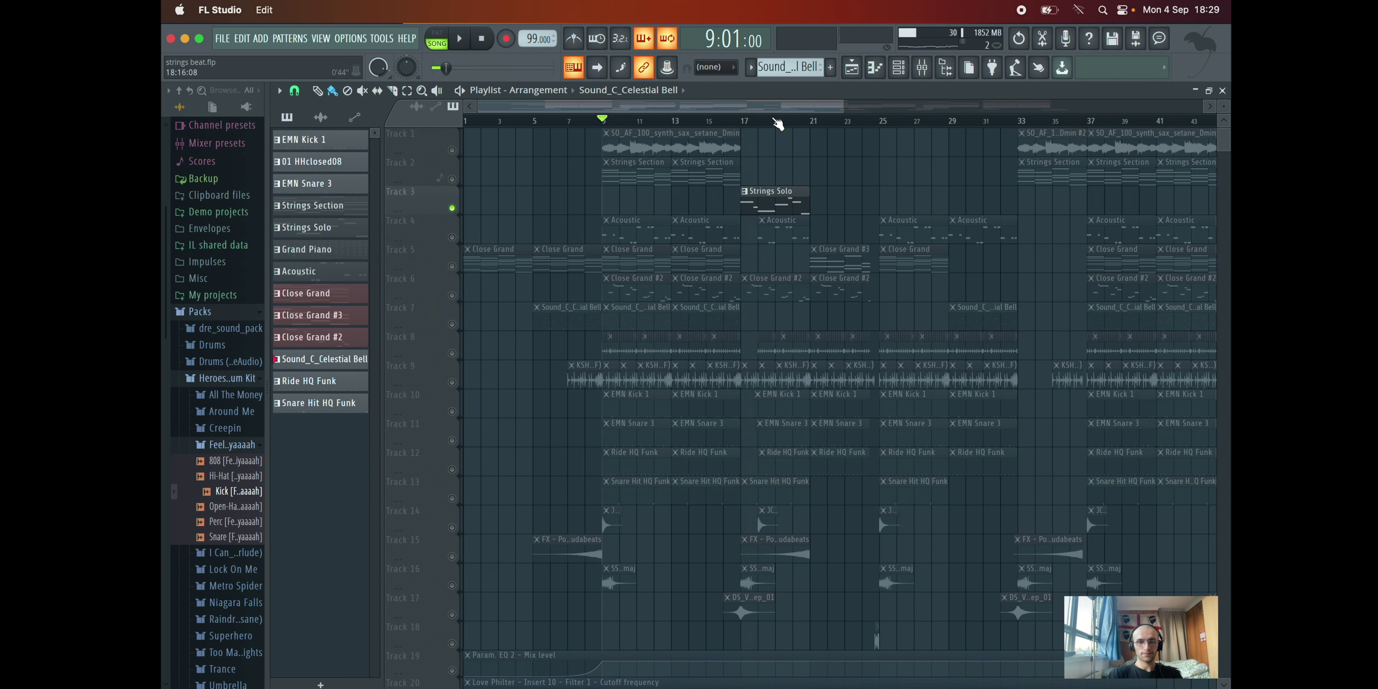
click(743, 122)
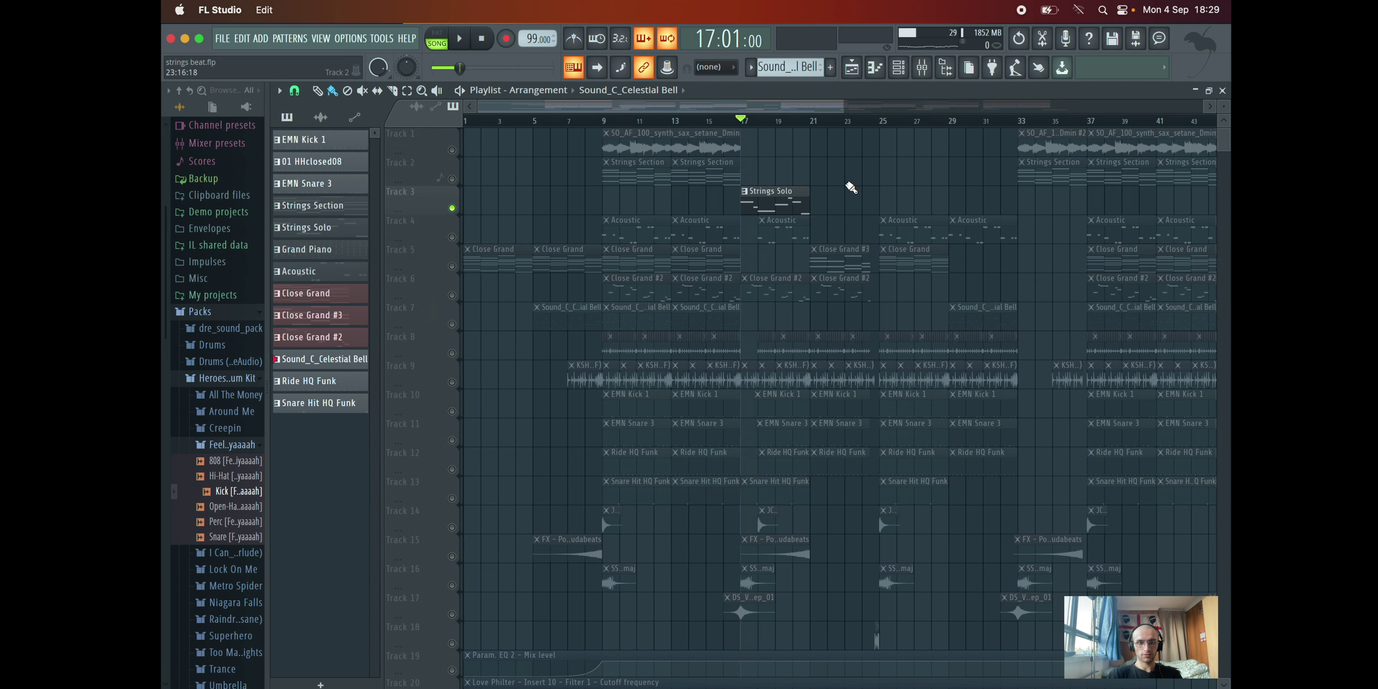
scroll(837, 240, right, 5)
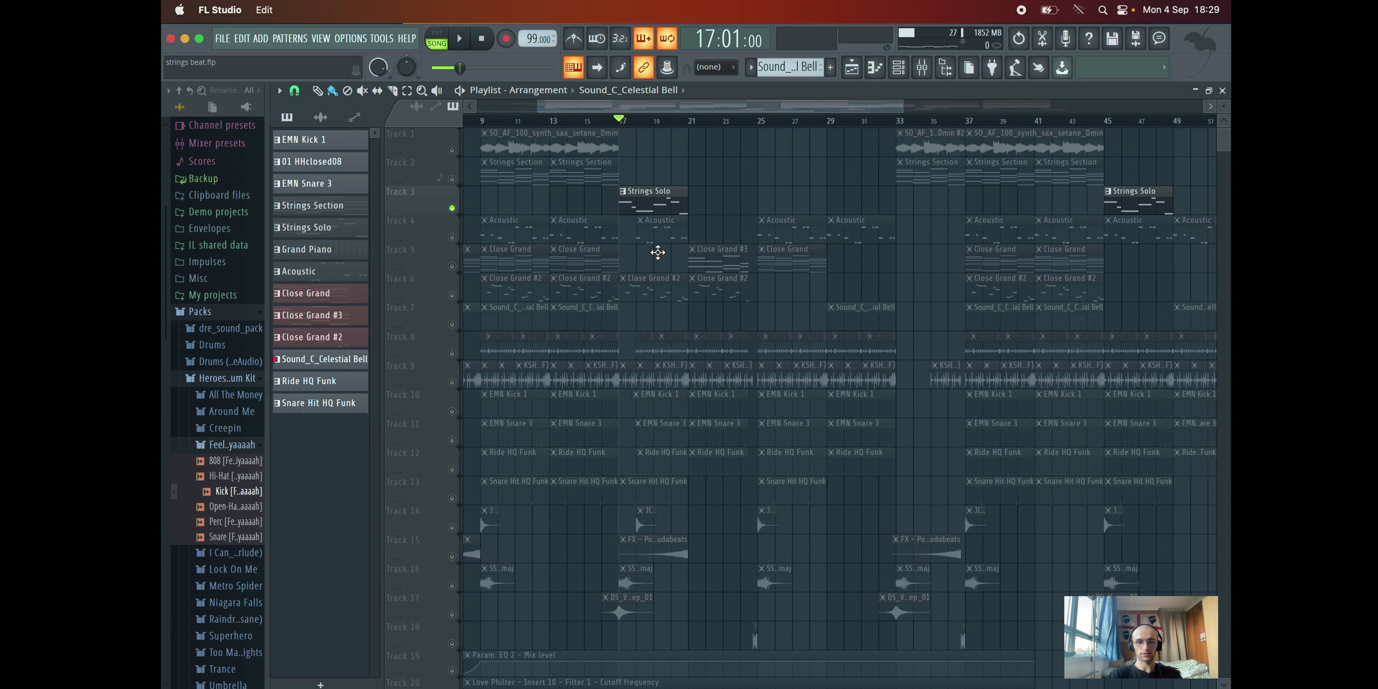
key(space)
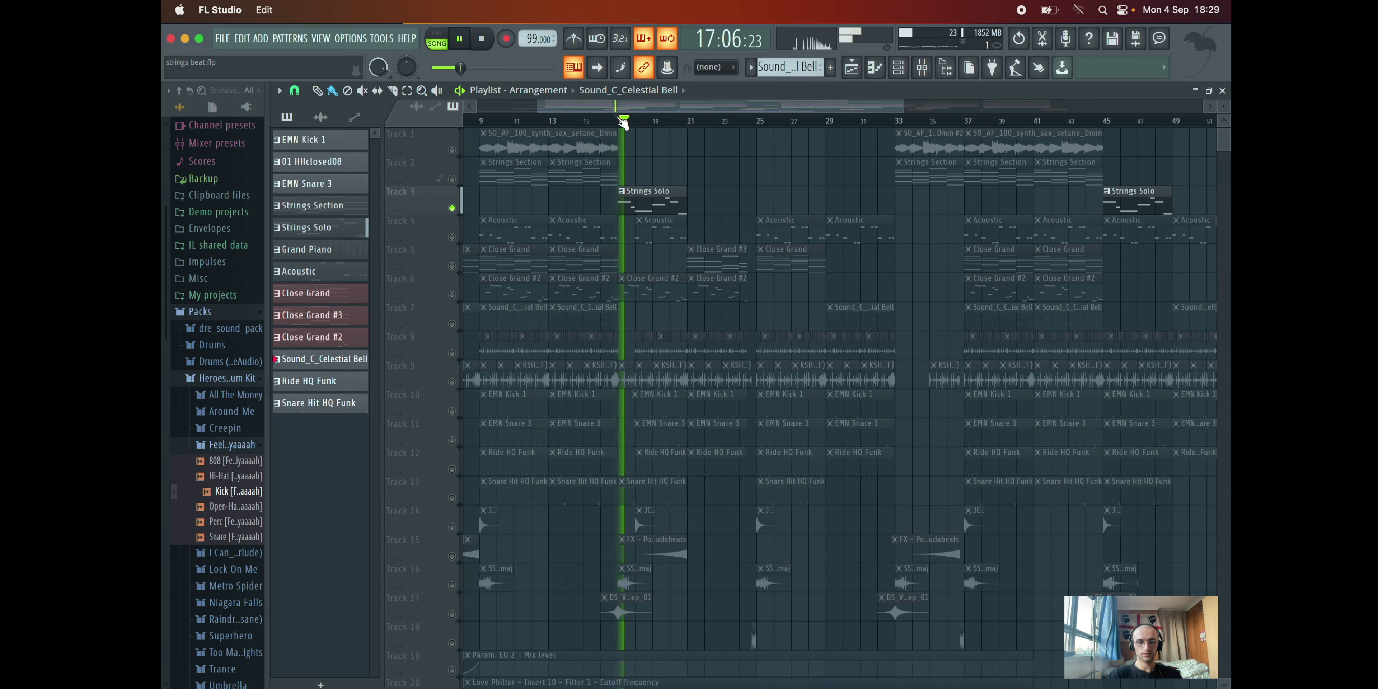
Step: Layer Close Grand #2 on track 6 under the strings during playback, then solo track 3 again and stop
click(459, 300)
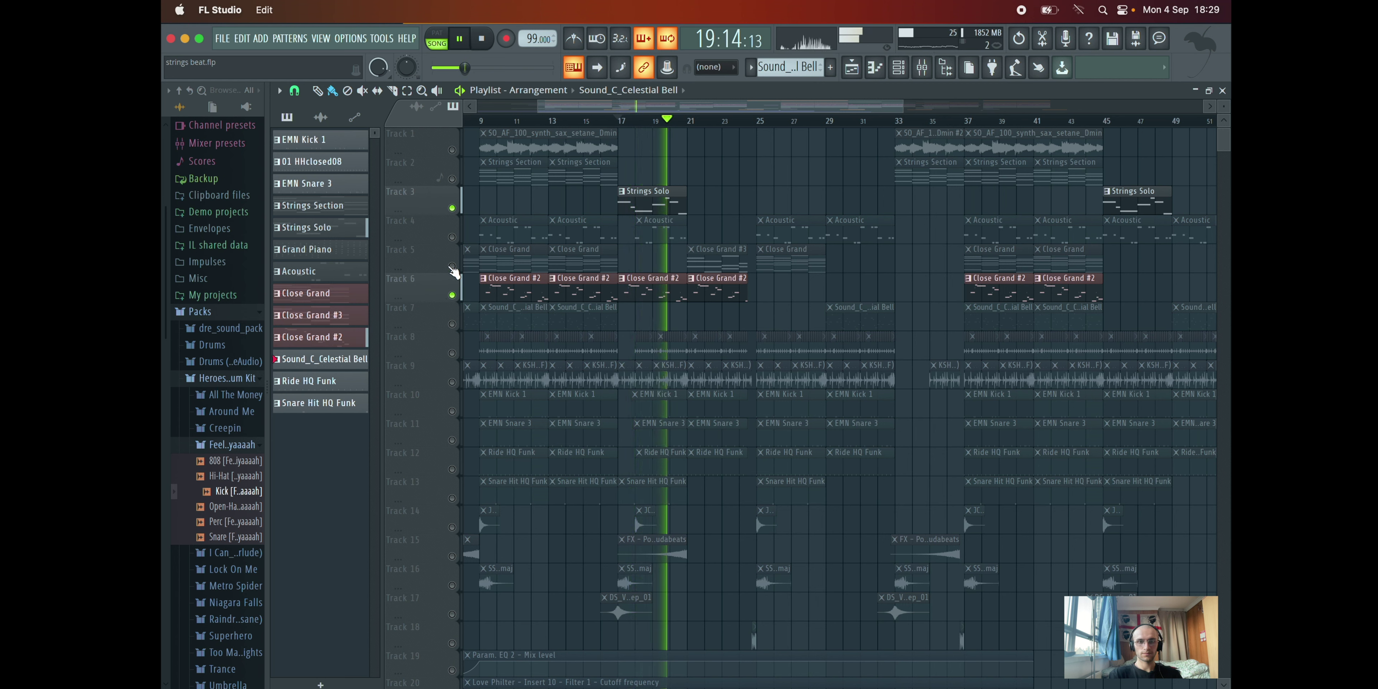
ctrl+click(452, 209)
key(space)
Step: Unmute the percussion loop on track 8, mute track 3 and play track 8 alone from bar 9
scroll(611, 328, down, 1)
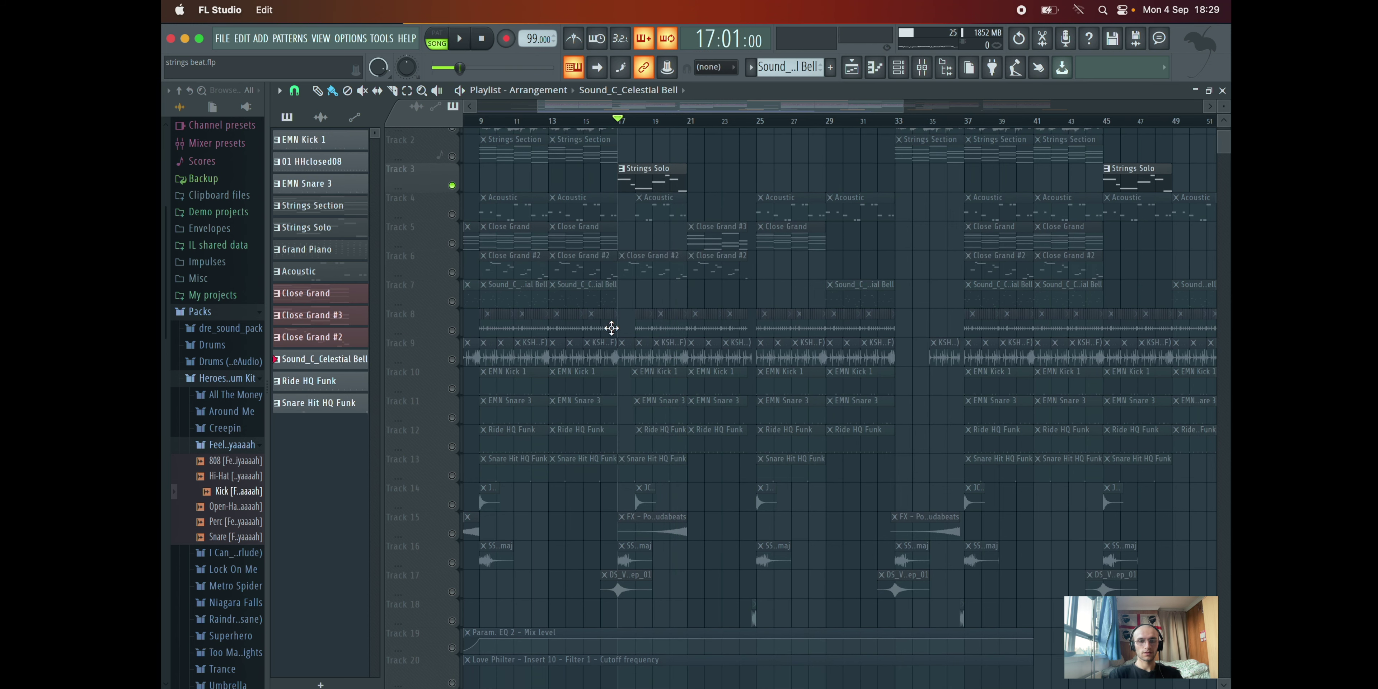
scroll(682, 153, up, 1)
scroll(683, 153, right, 2)
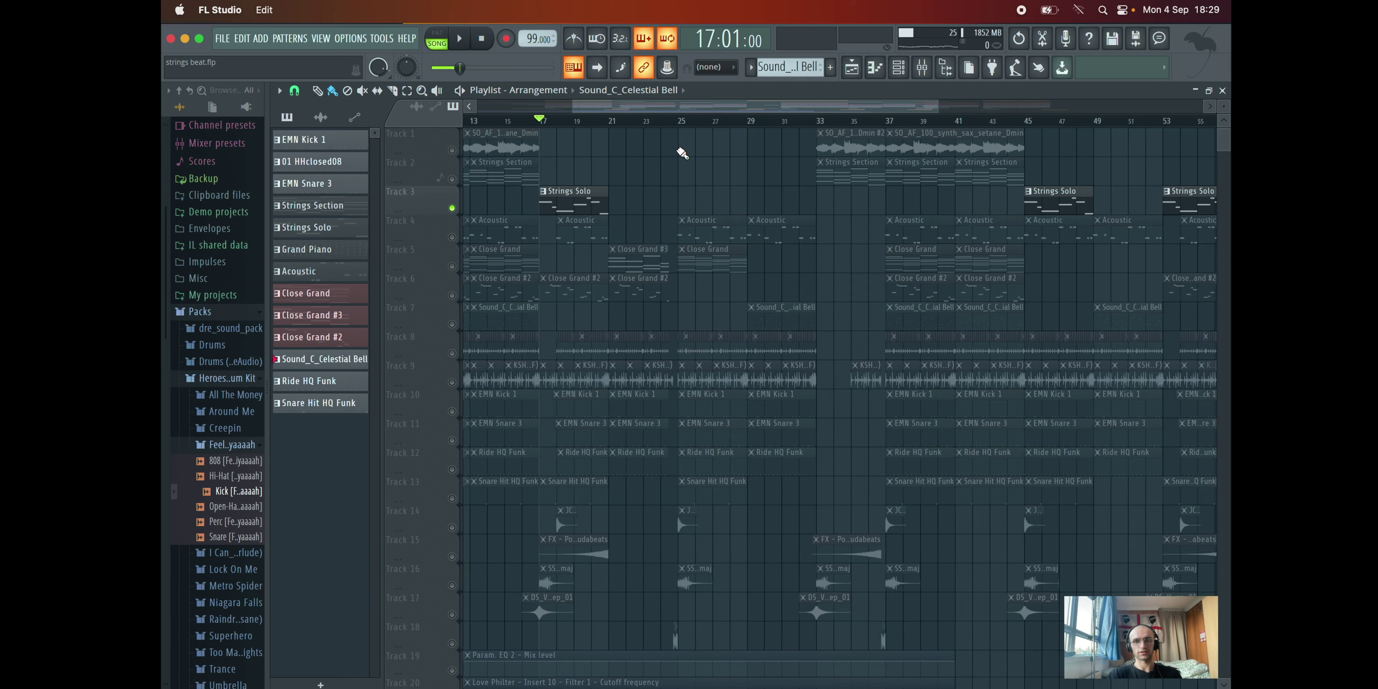
scroll(682, 153, left, 4)
click(453, 353)
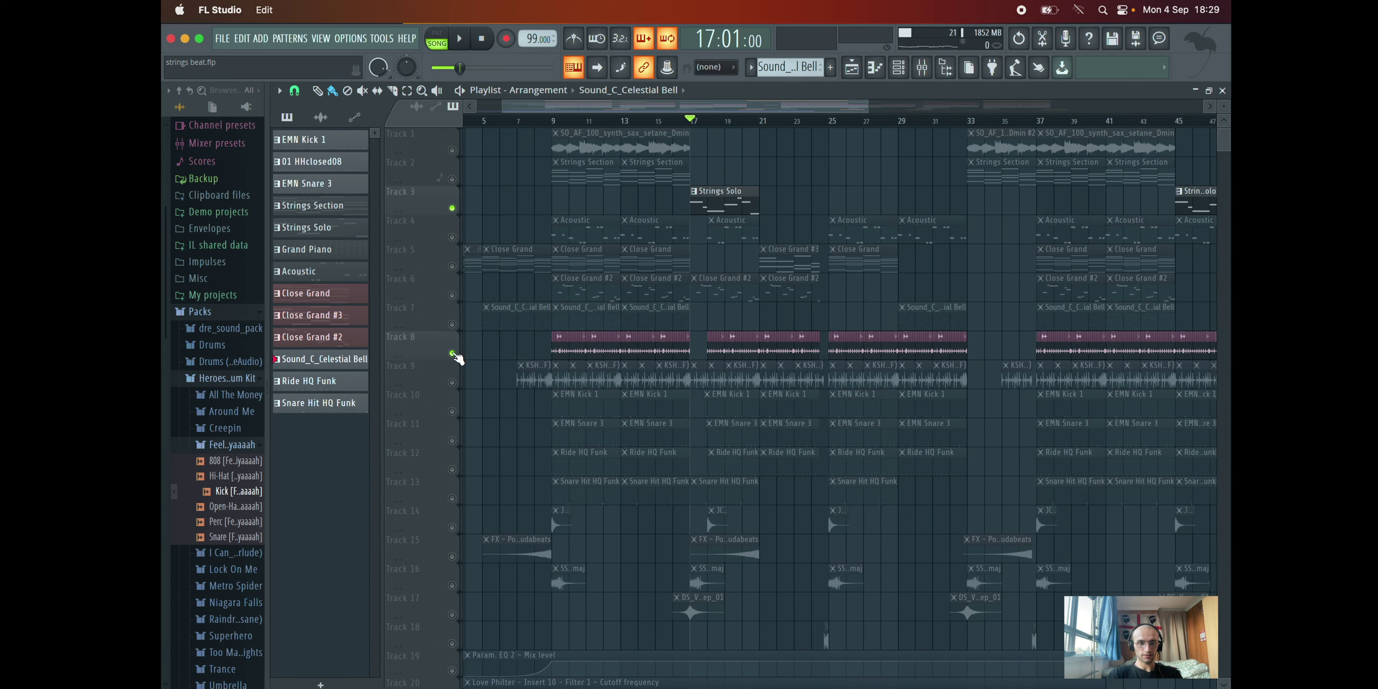
click(452, 208)
click(452, 382)
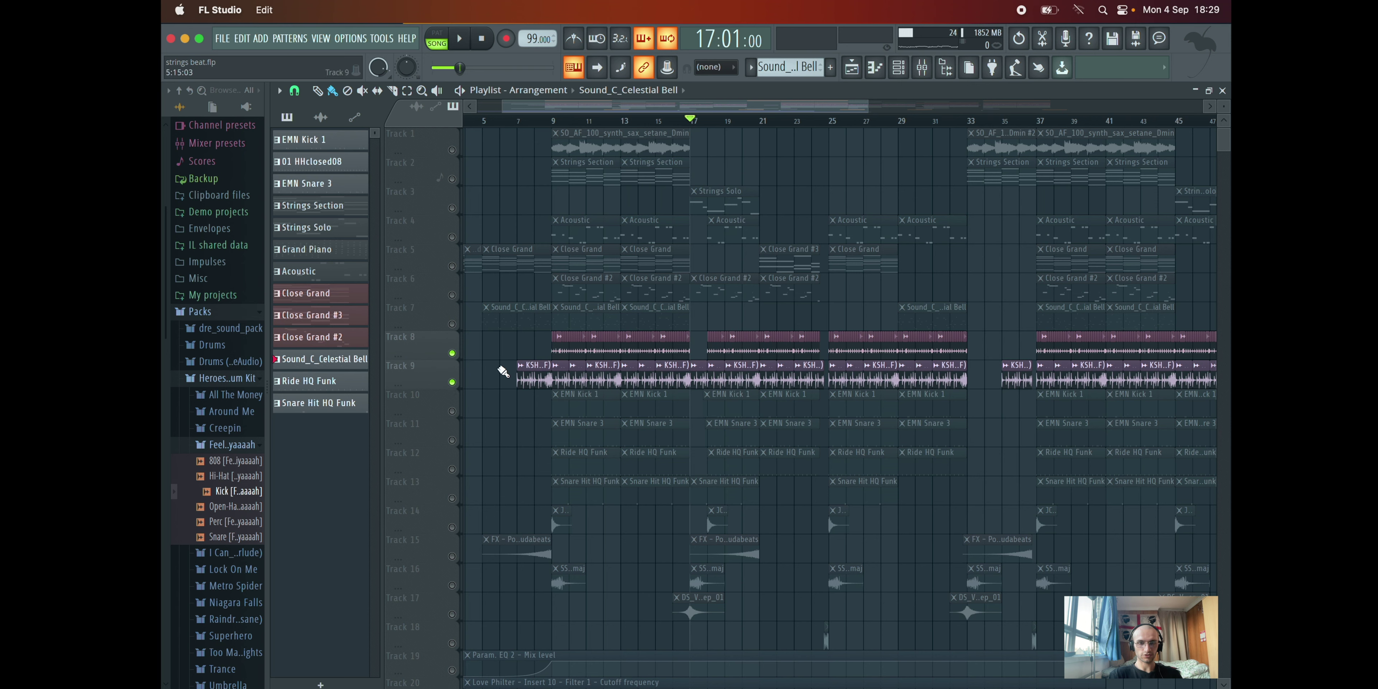
click(453, 382)
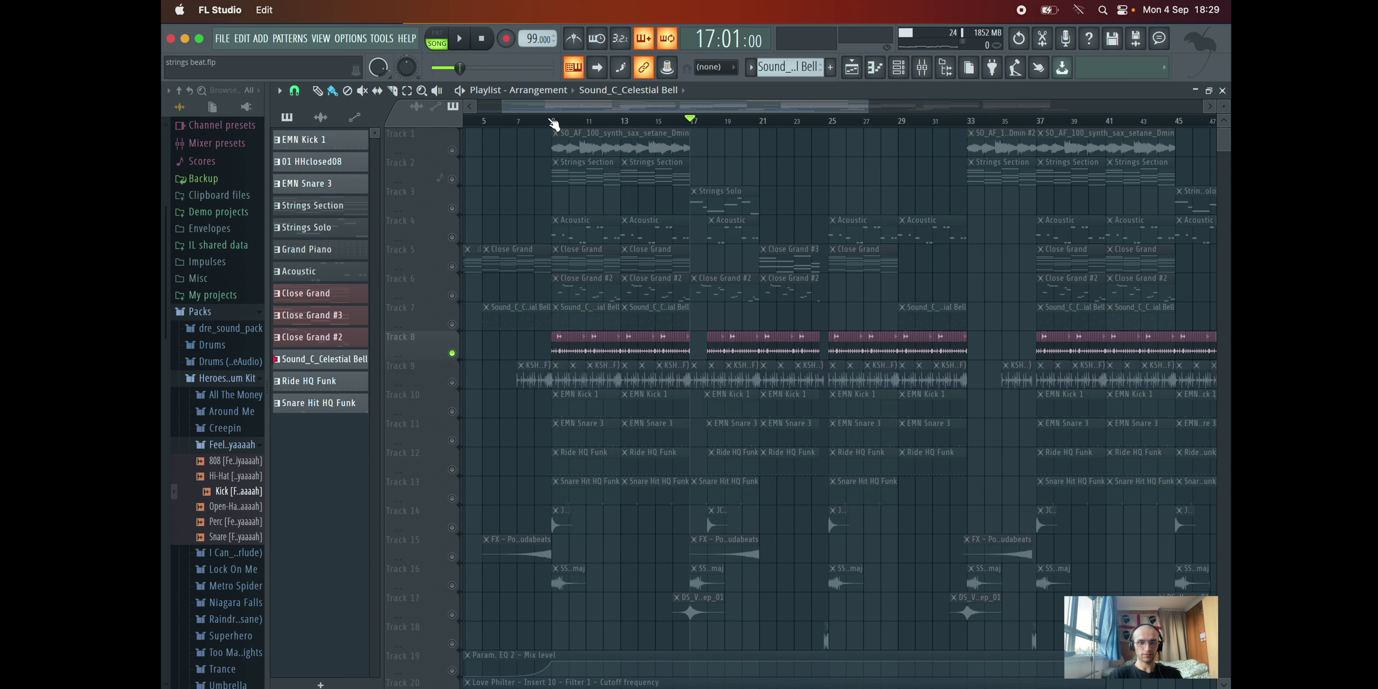
click(553, 124)
key(space)
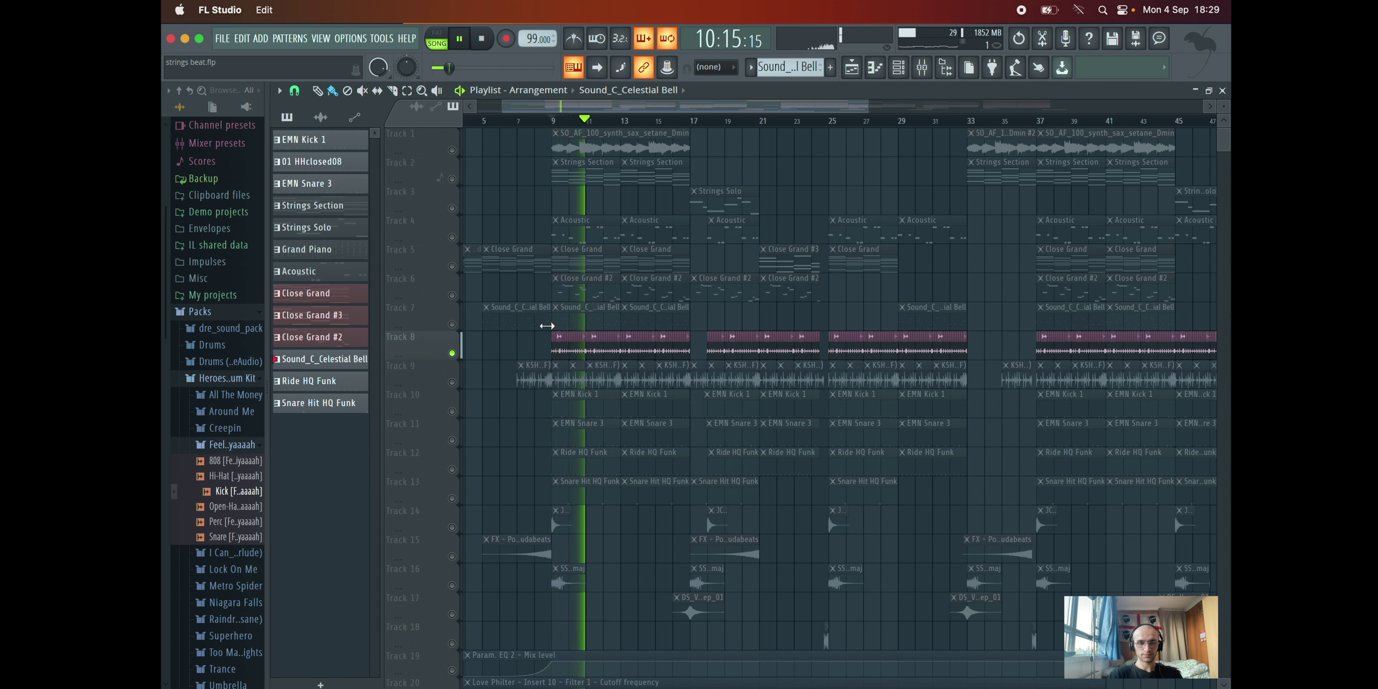
key(space)
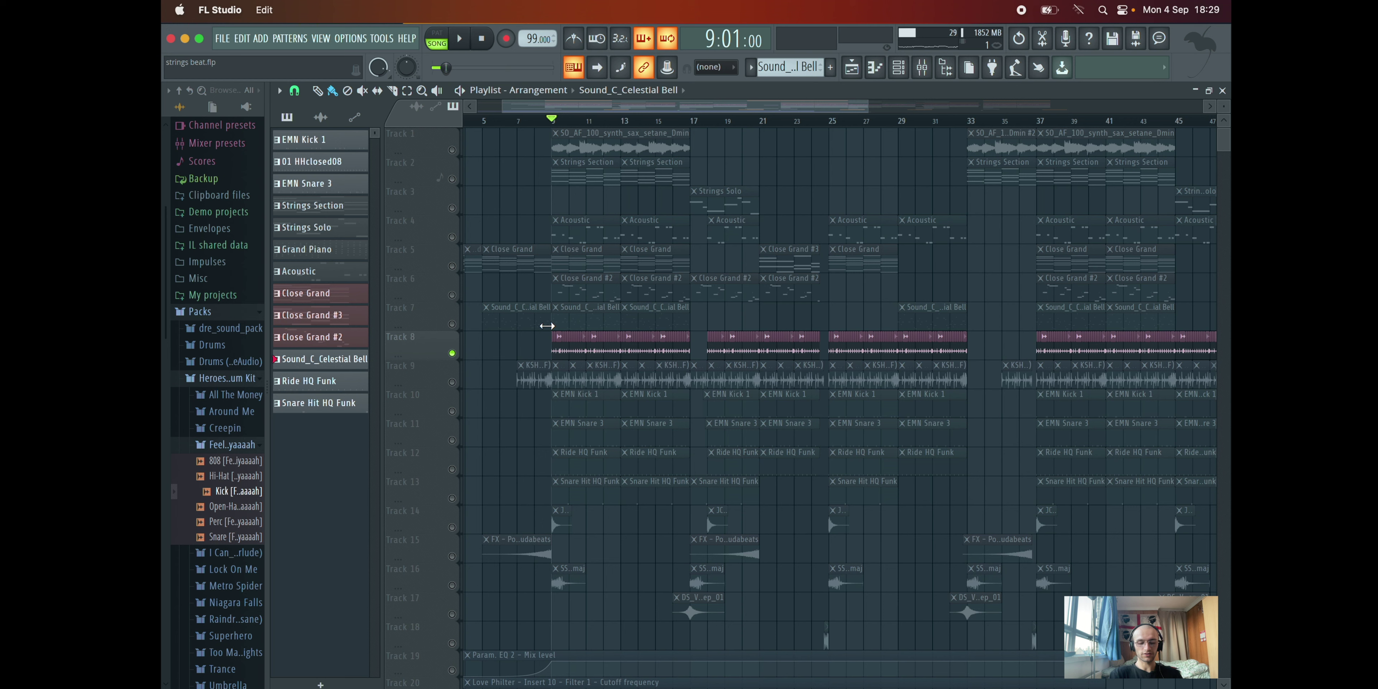
Step: Solo the KSHMR drum loop on track 9 and play it from bar 7
click(453, 383)
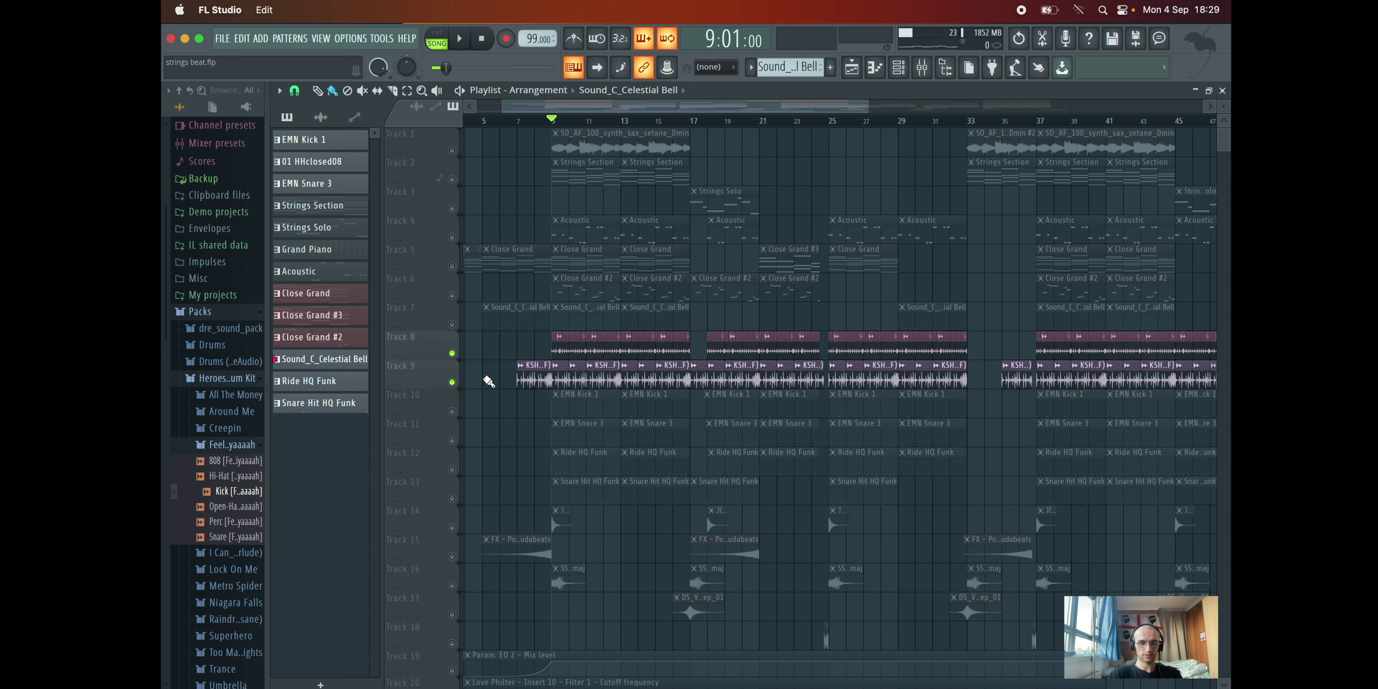
right_click(452, 385)
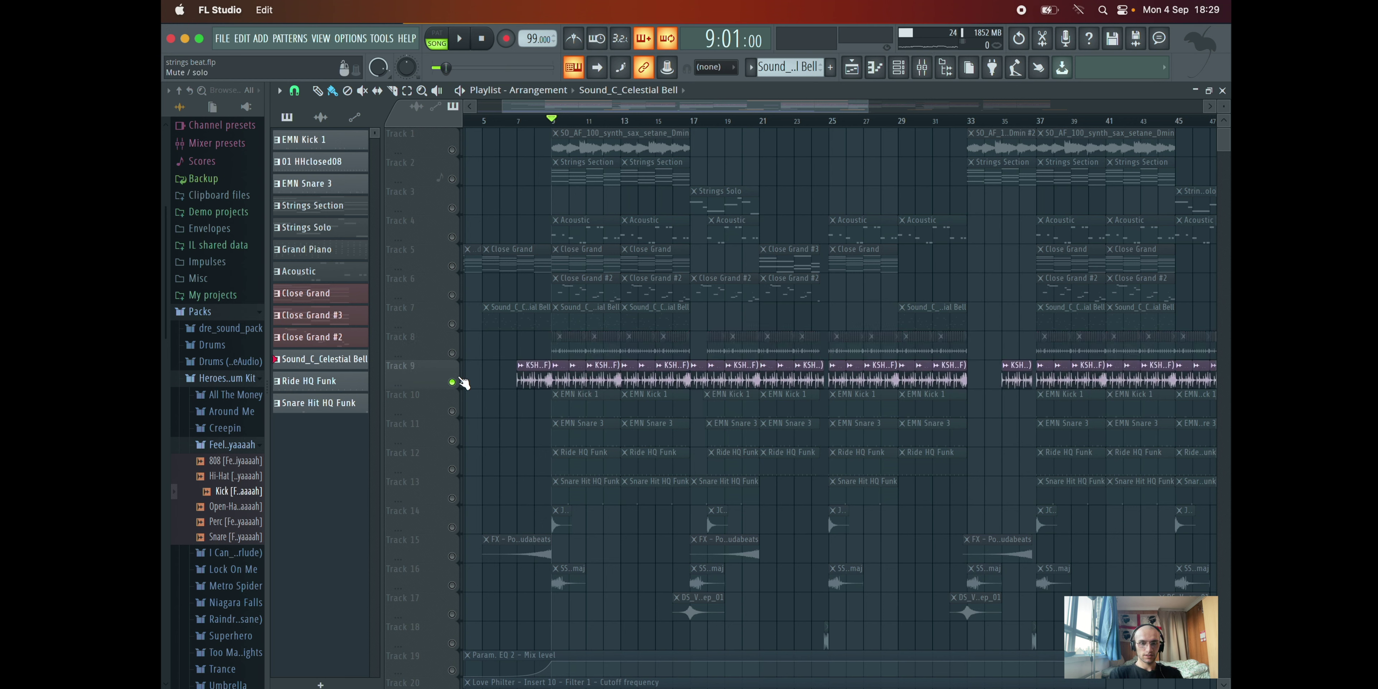
click(518, 122)
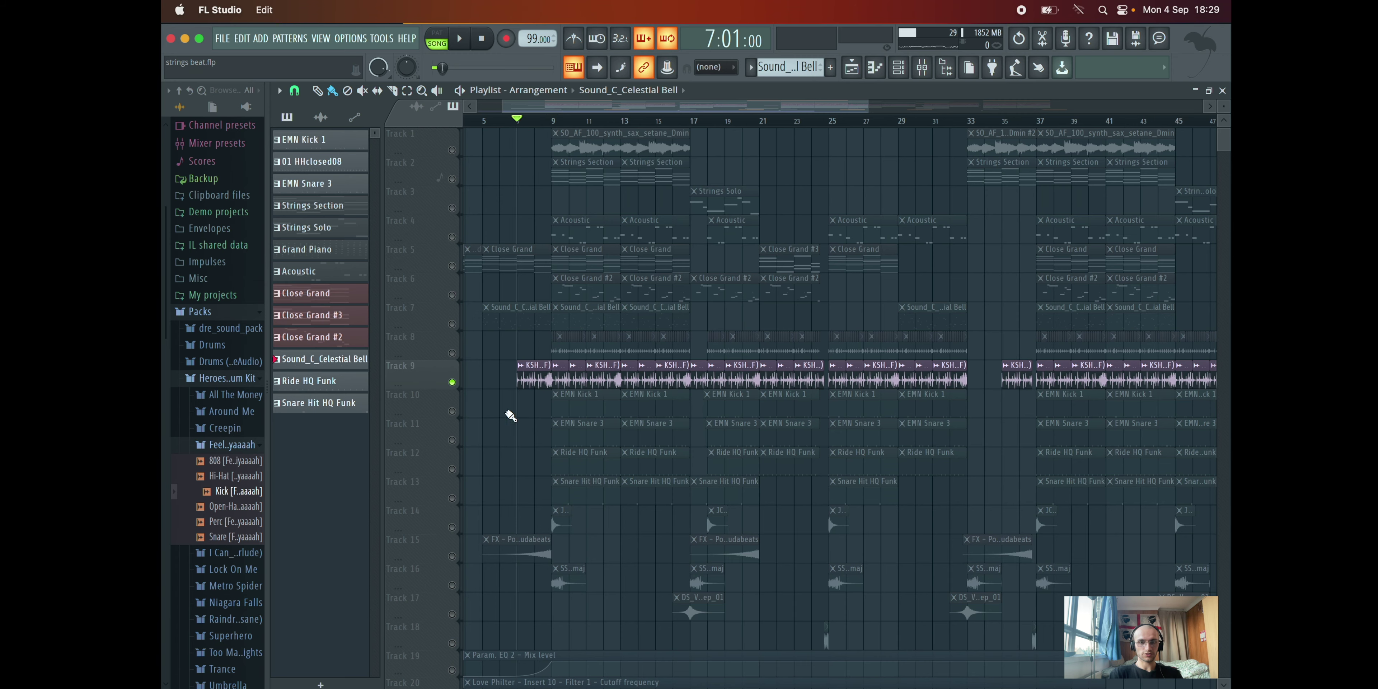
key(space)
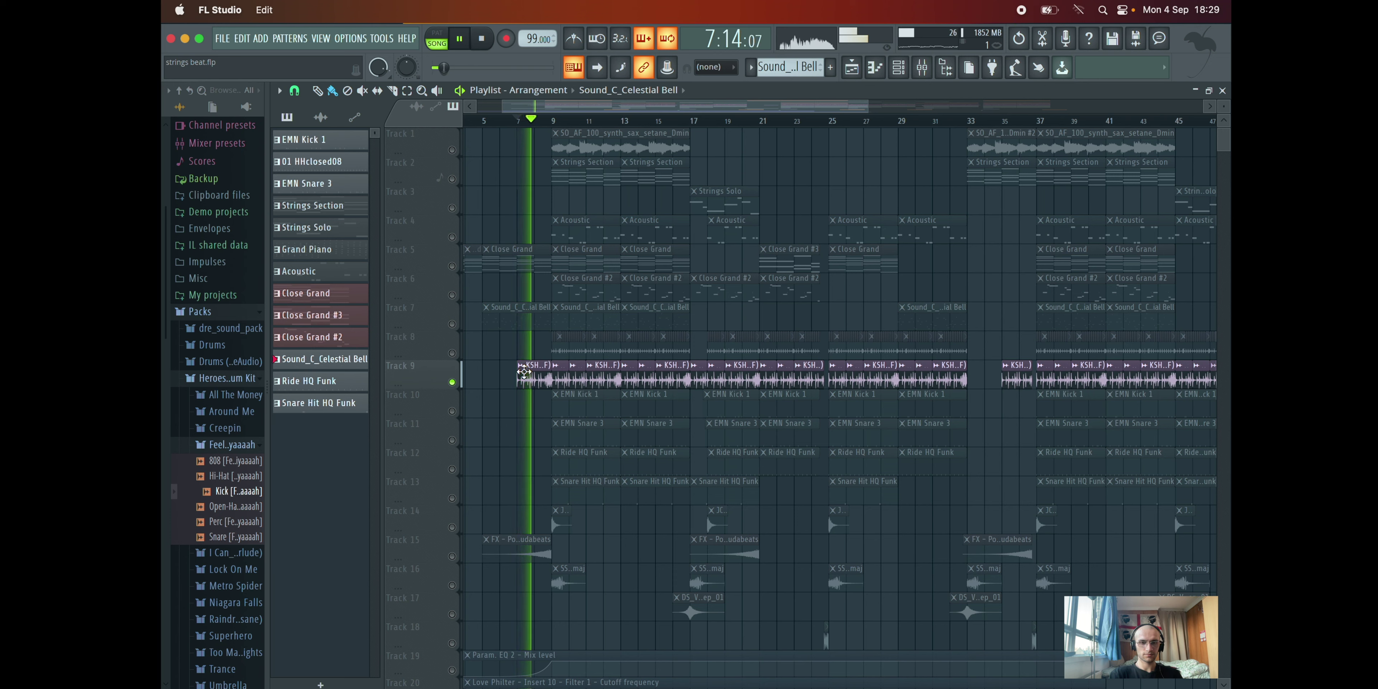
Step: Open the sample settings of the drum loop on track 9 during playback, then close them and stop playback
double_click(525, 377)
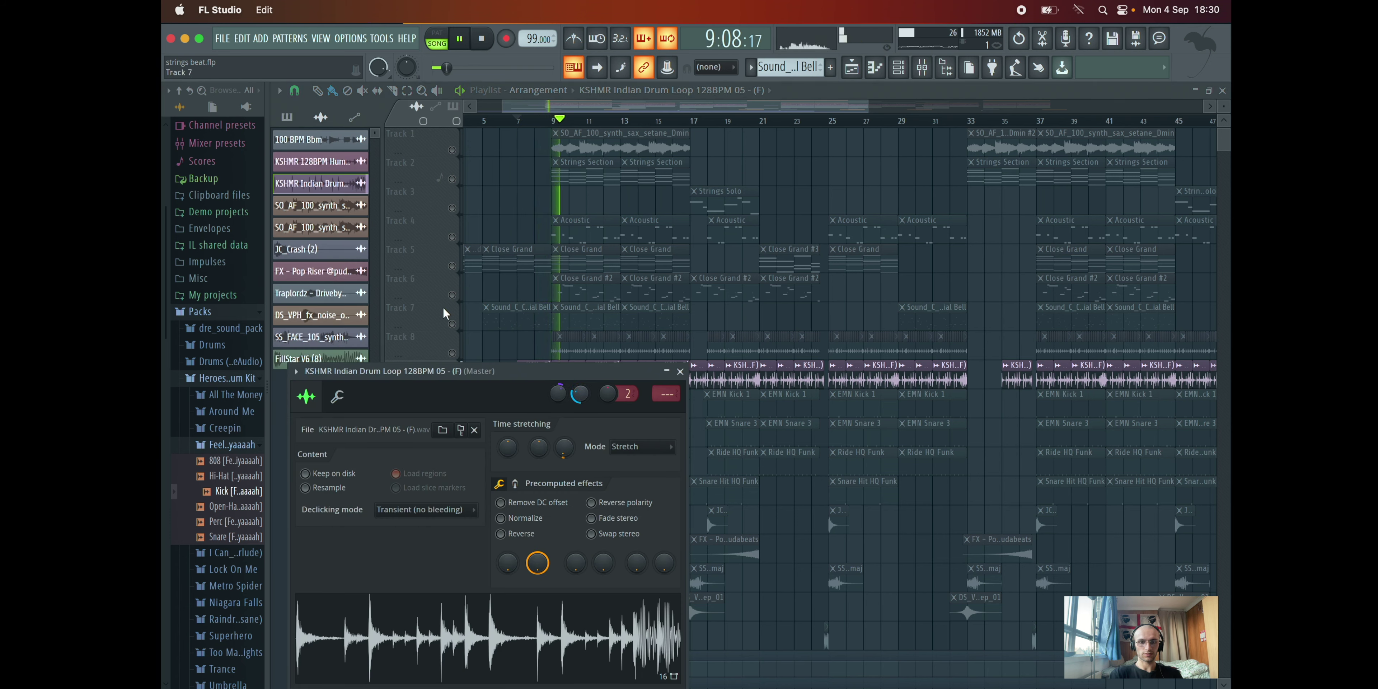
key(Escape)
key(space)
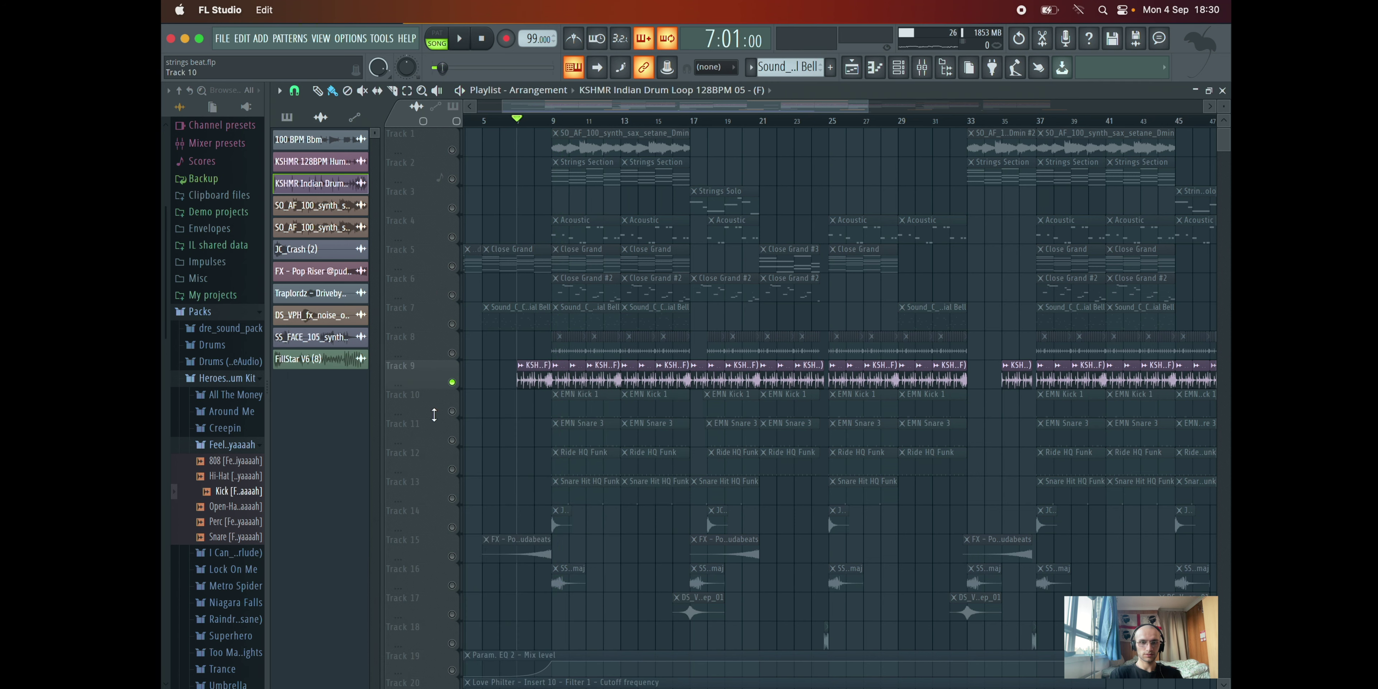
Step: Unmute the kick, snare, ride and snare hit on tracks 10 to 13, mute track 9 and play from bar 9
click(452, 412)
click(453, 439)
click(452, 469)
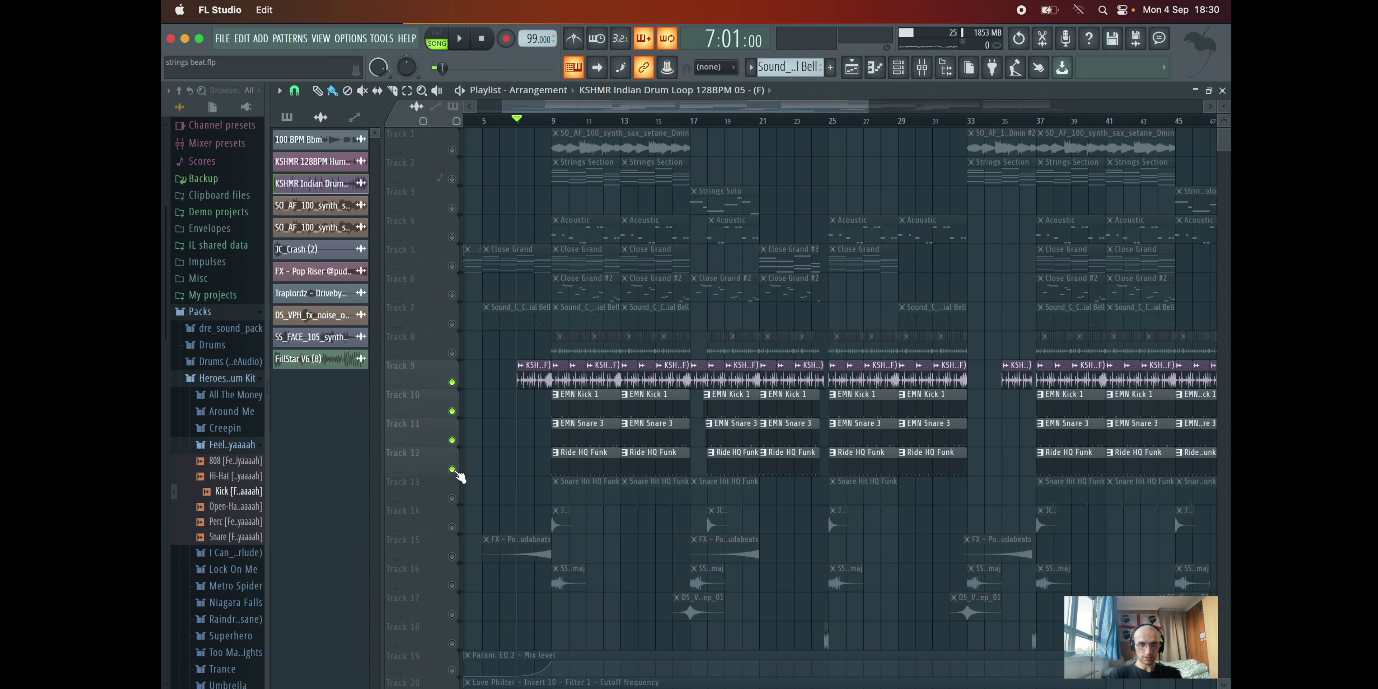
click(452, 499)
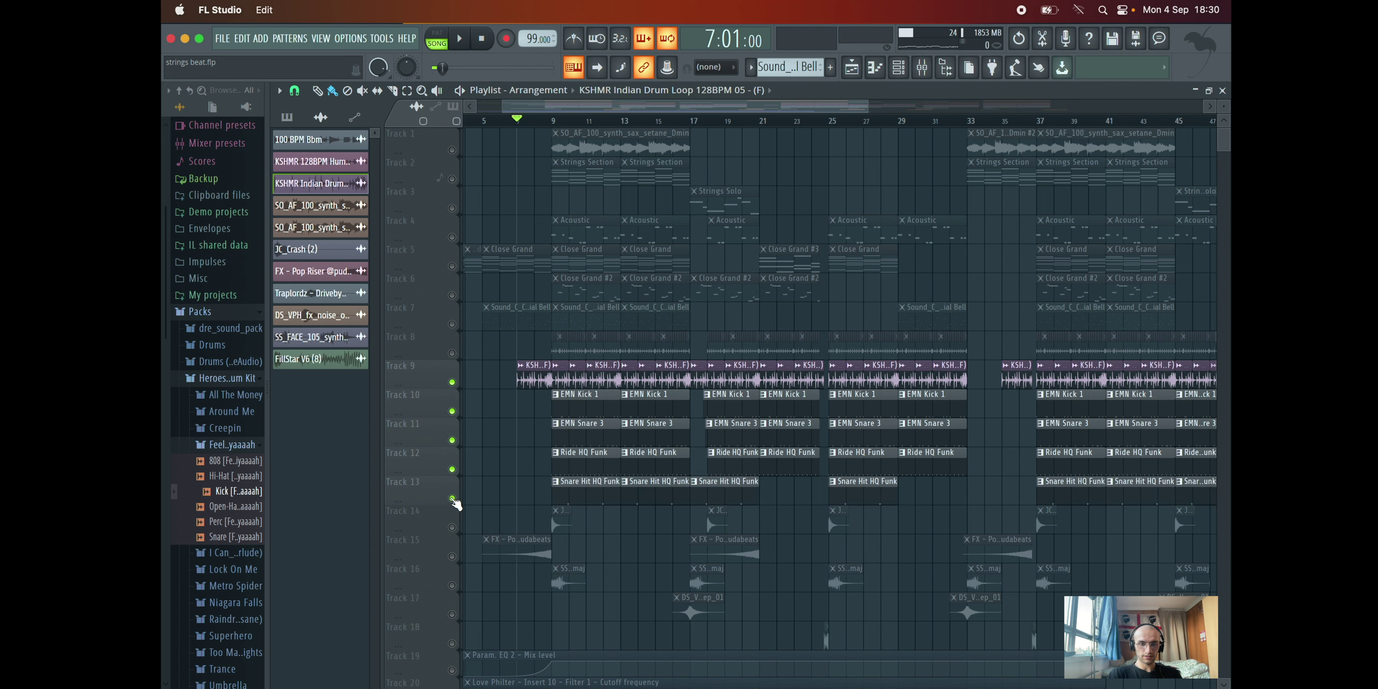
click(452, 382)
click(554, 124)
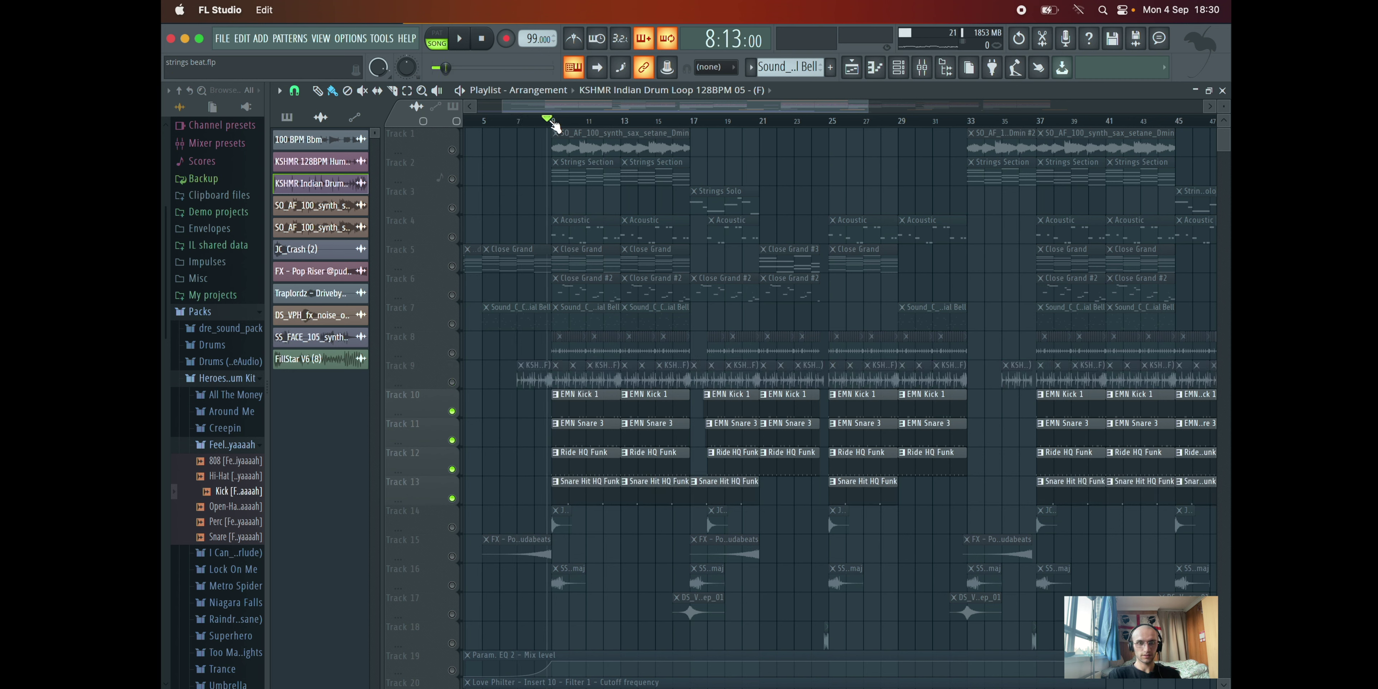
key(space)
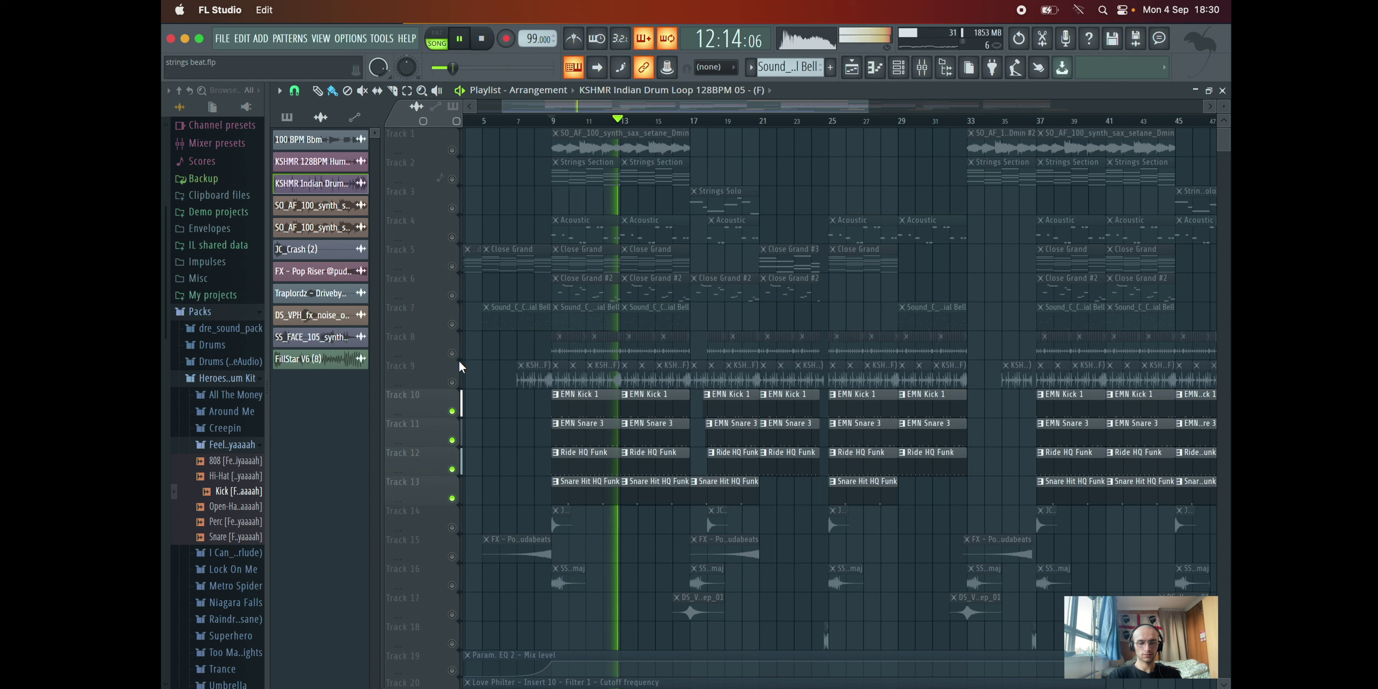
key(space)
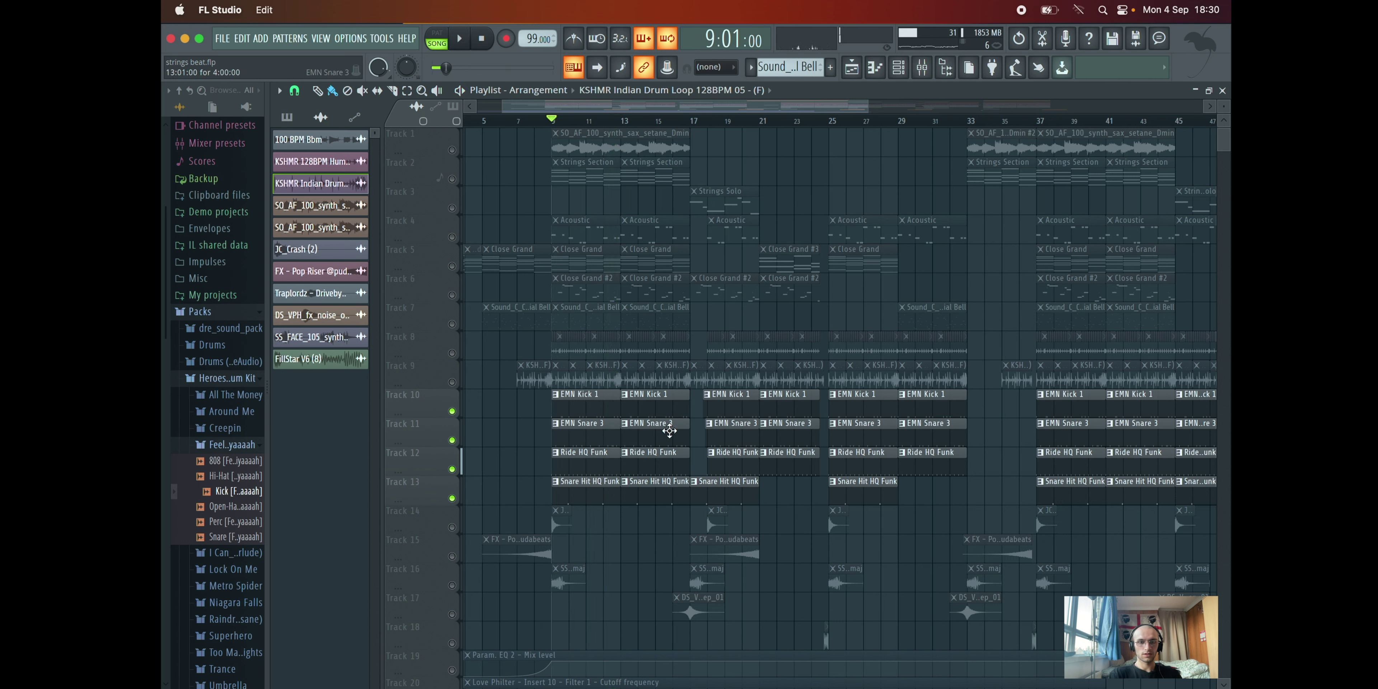
Step: Add the percussion loops on tracks 8 and 9 to the drums one by one, playing from bar 9 after each
click(454, 354)
key(space)
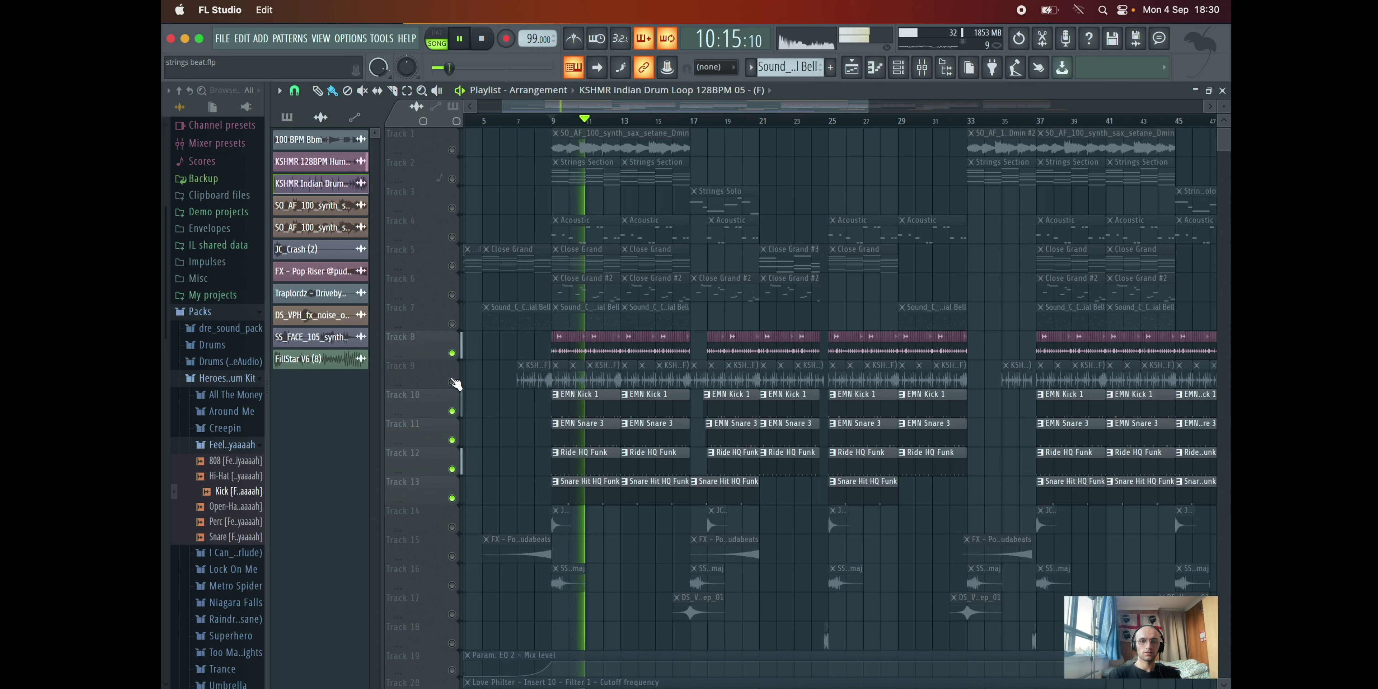
key(space)
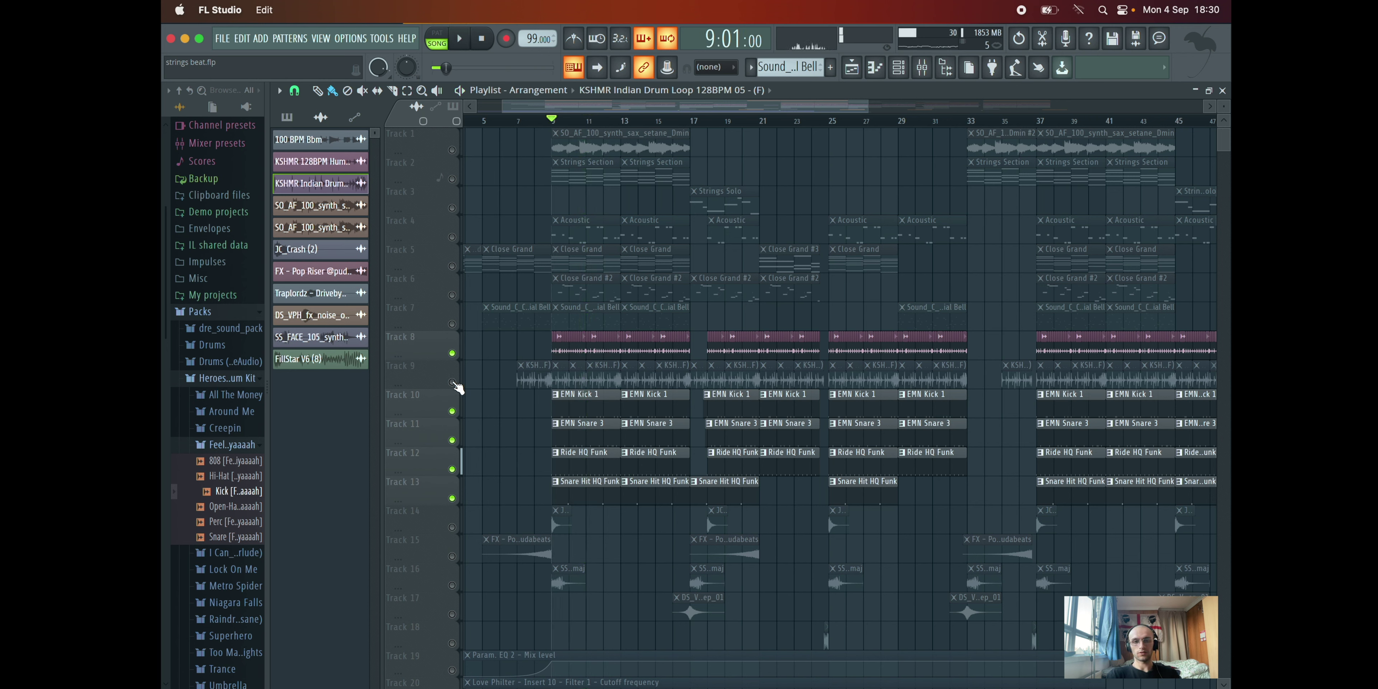
click(452, 382)
key(space)
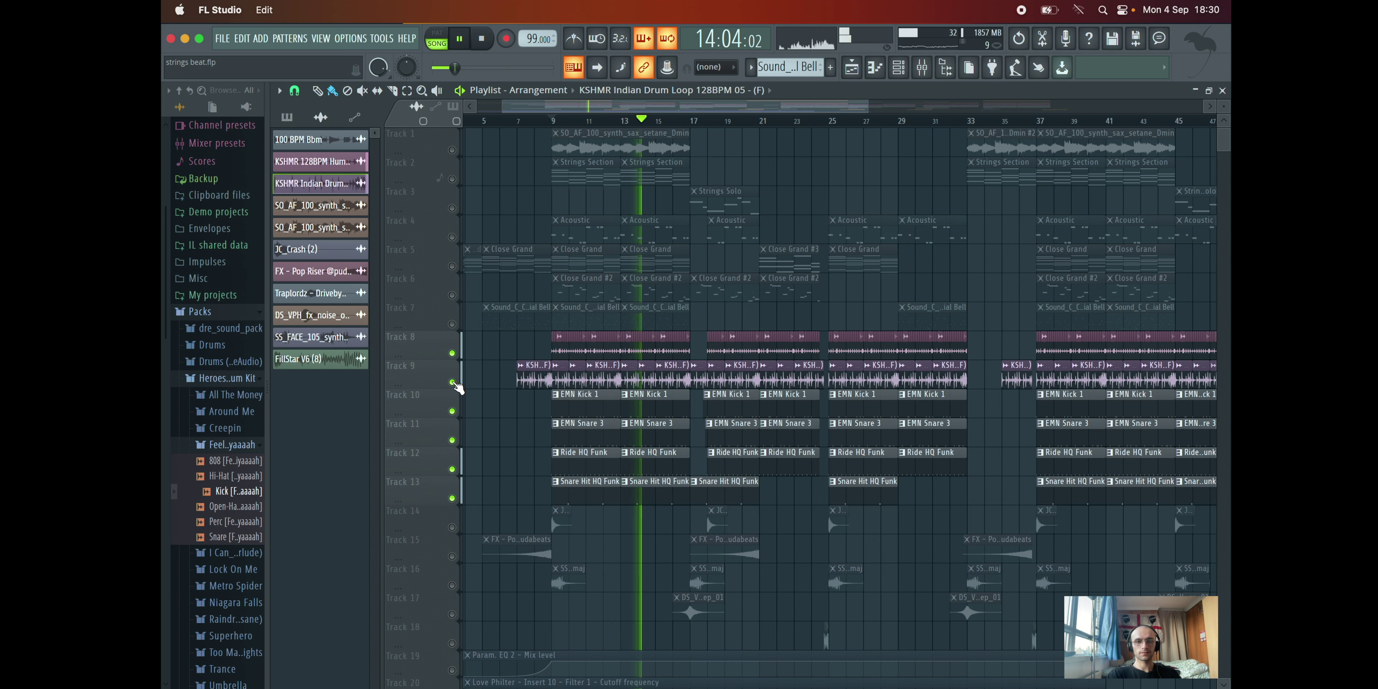
key(space)
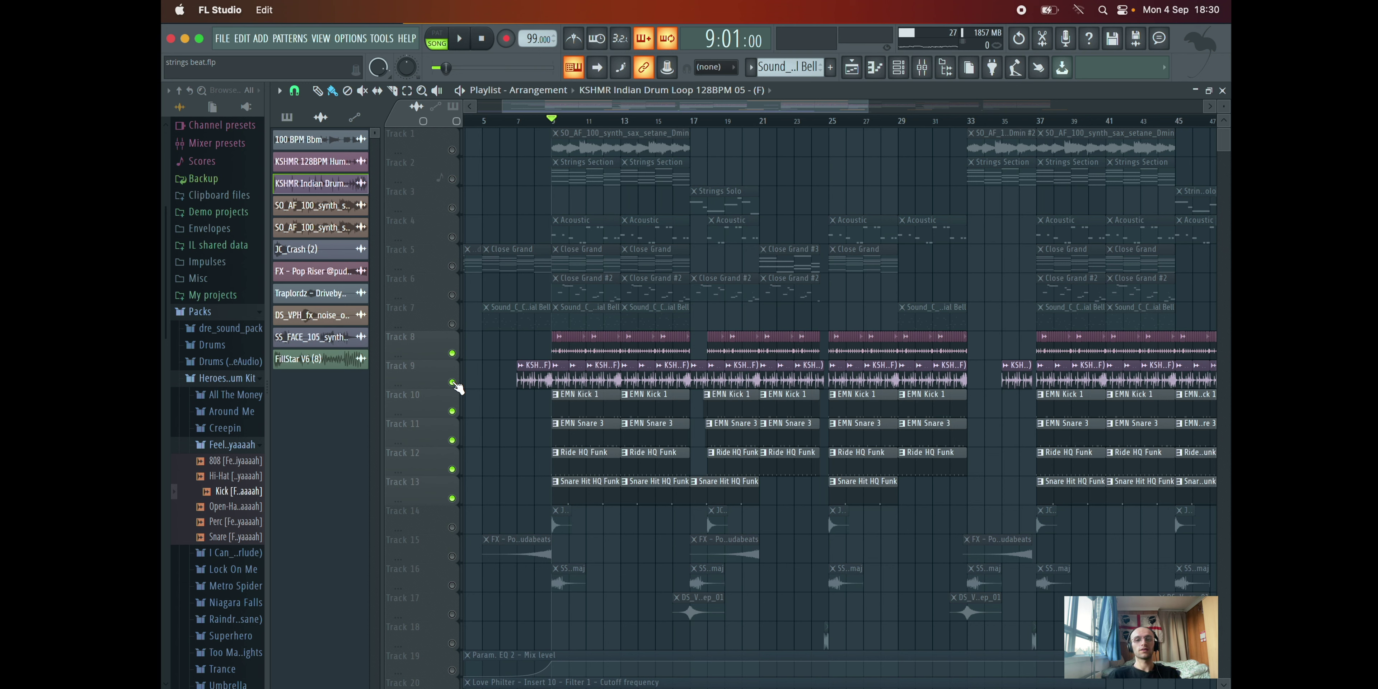
Step: Unmute track 4 and open its Acoustic pattern in the piano roll
click(452, 237)
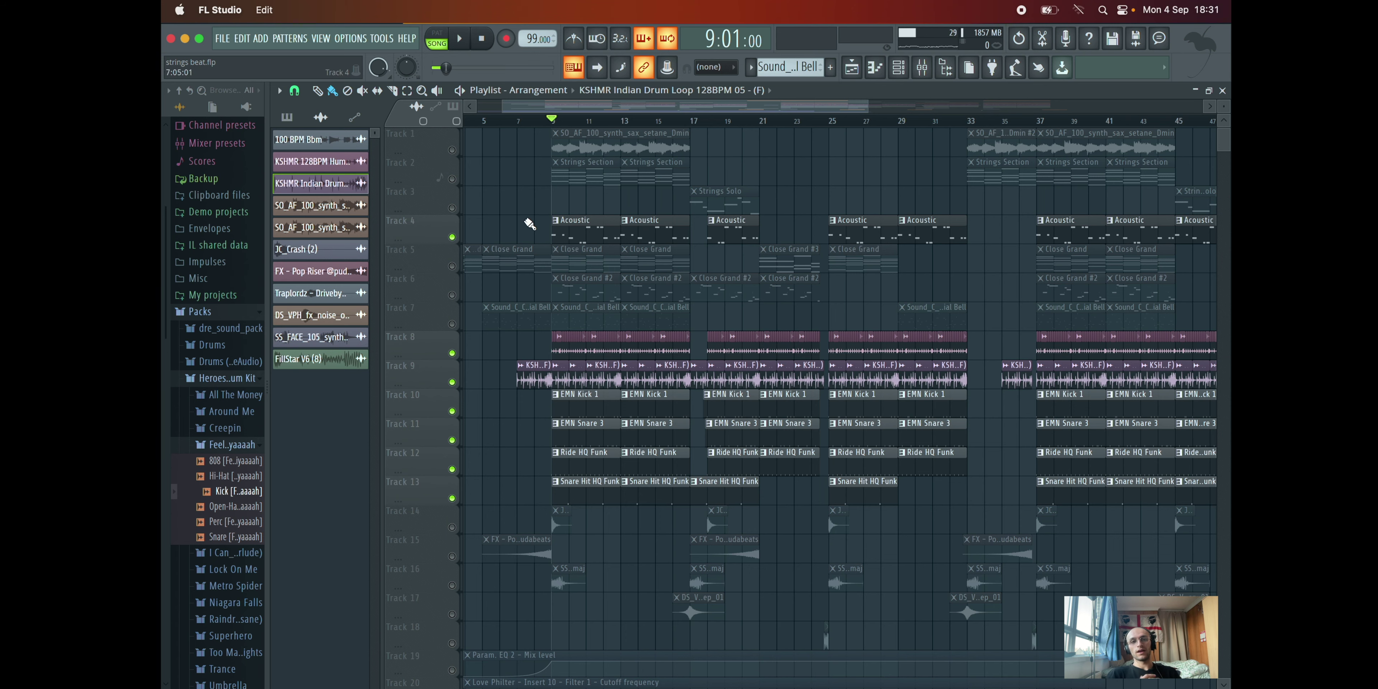
double_click(573, 236)
scroll(427, 328, down, 3)
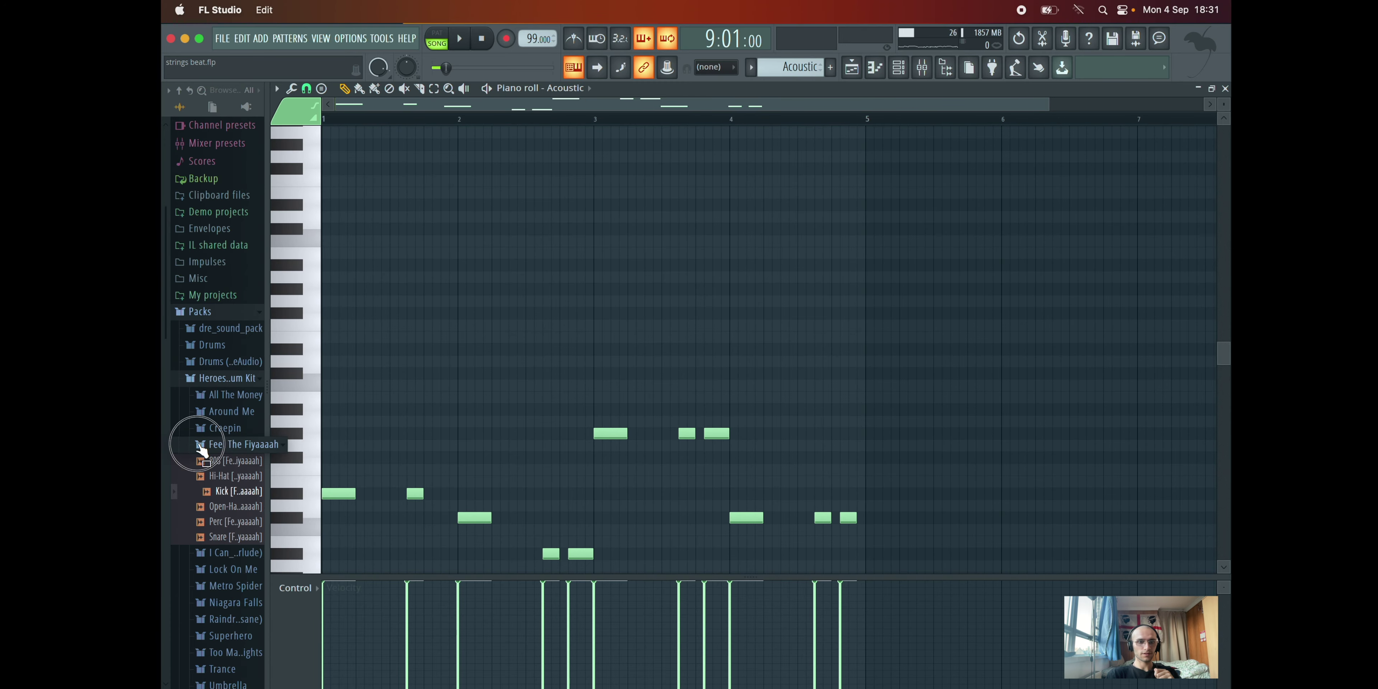
Step: Collapse the Heroes drum kit folder in the browser's Packs and expand the Instruments folder
click(217, 377)
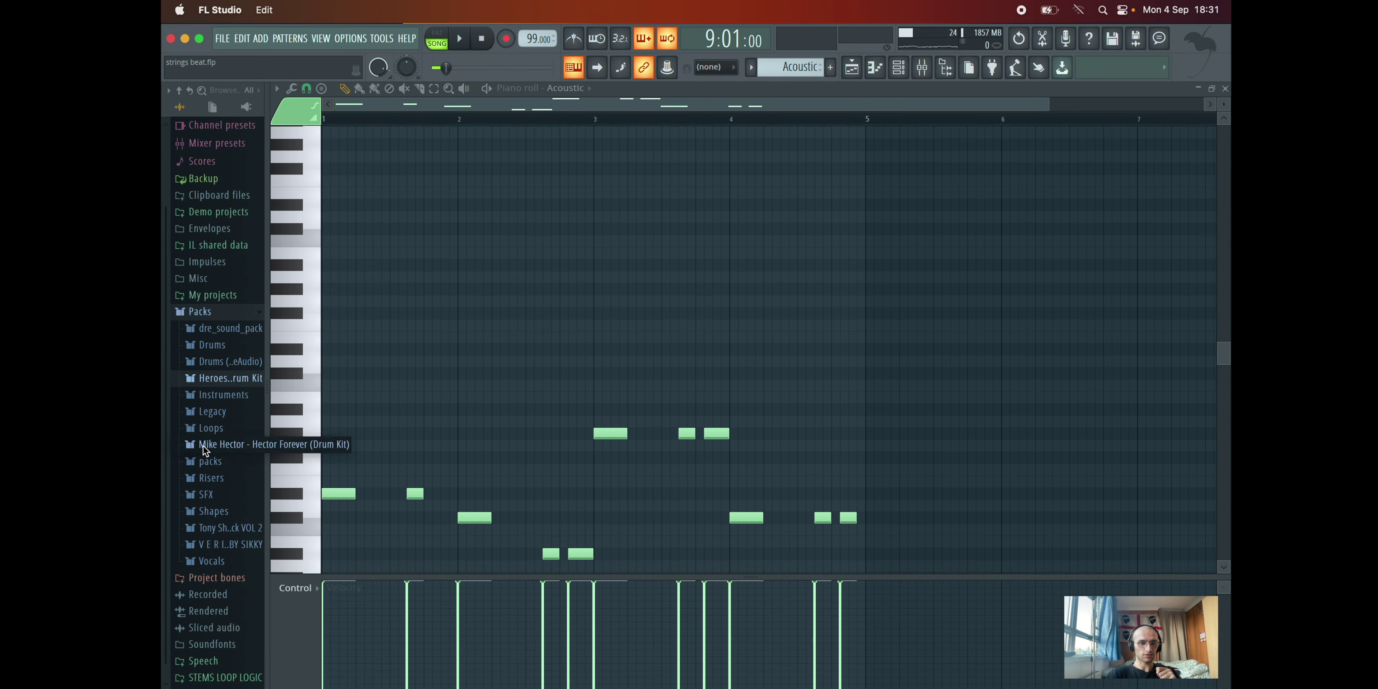
click(227, 397)
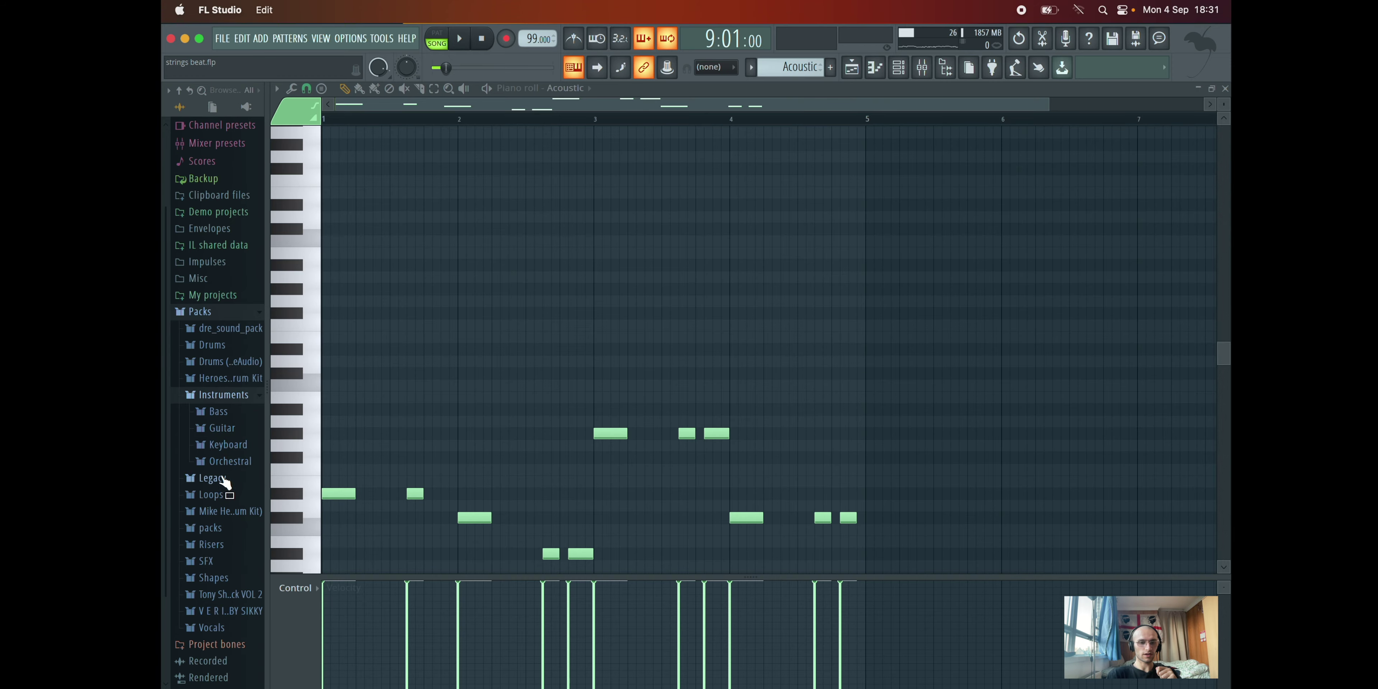
Step: Reopen the Acoustic pattern from track 4 of the playlist in the piano roll and play it alone, stopping partway through
click(852, 68)
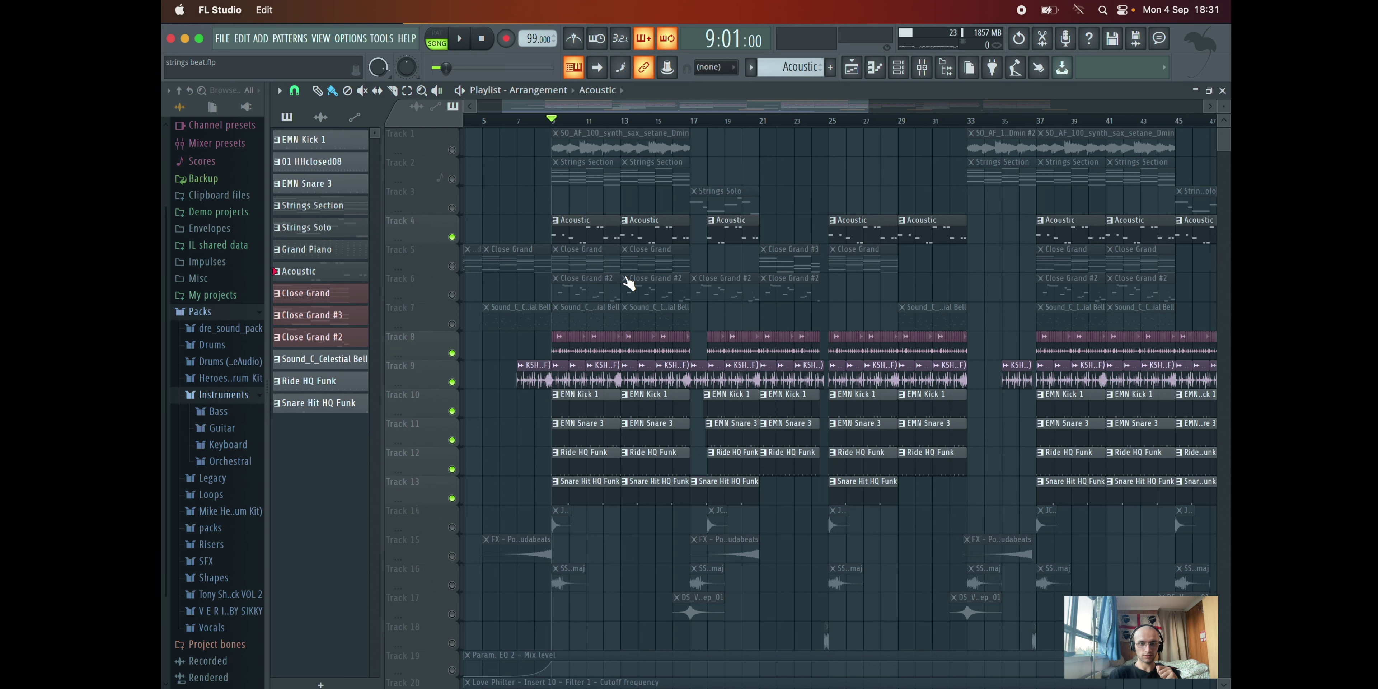
double_click(586, 230)
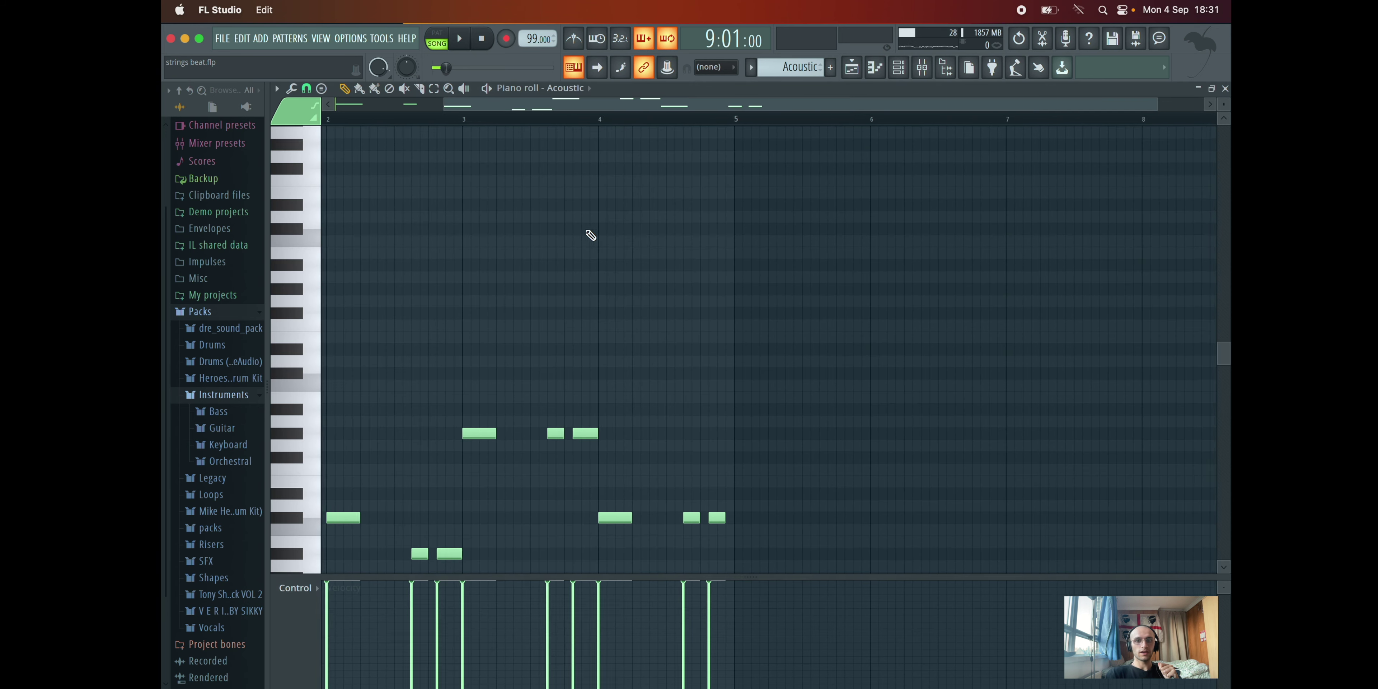
scroll(464, 307, down, 5)
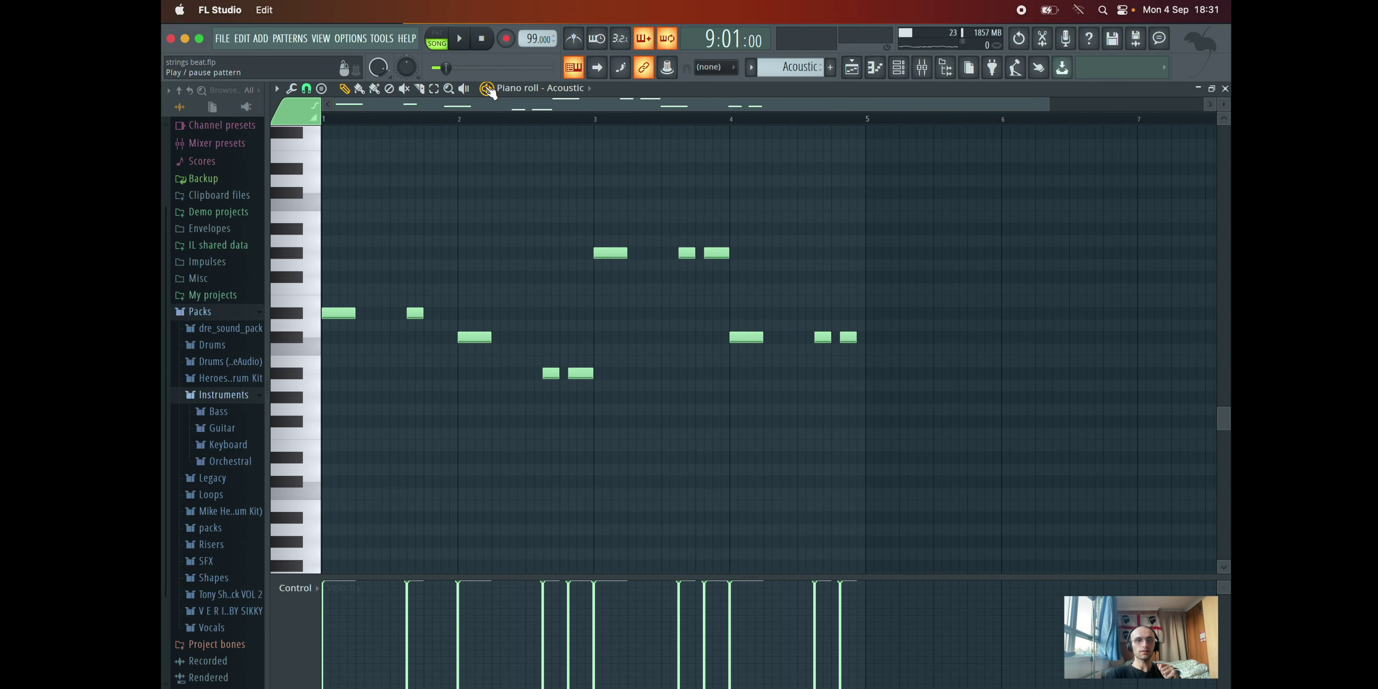
click(487, 89)
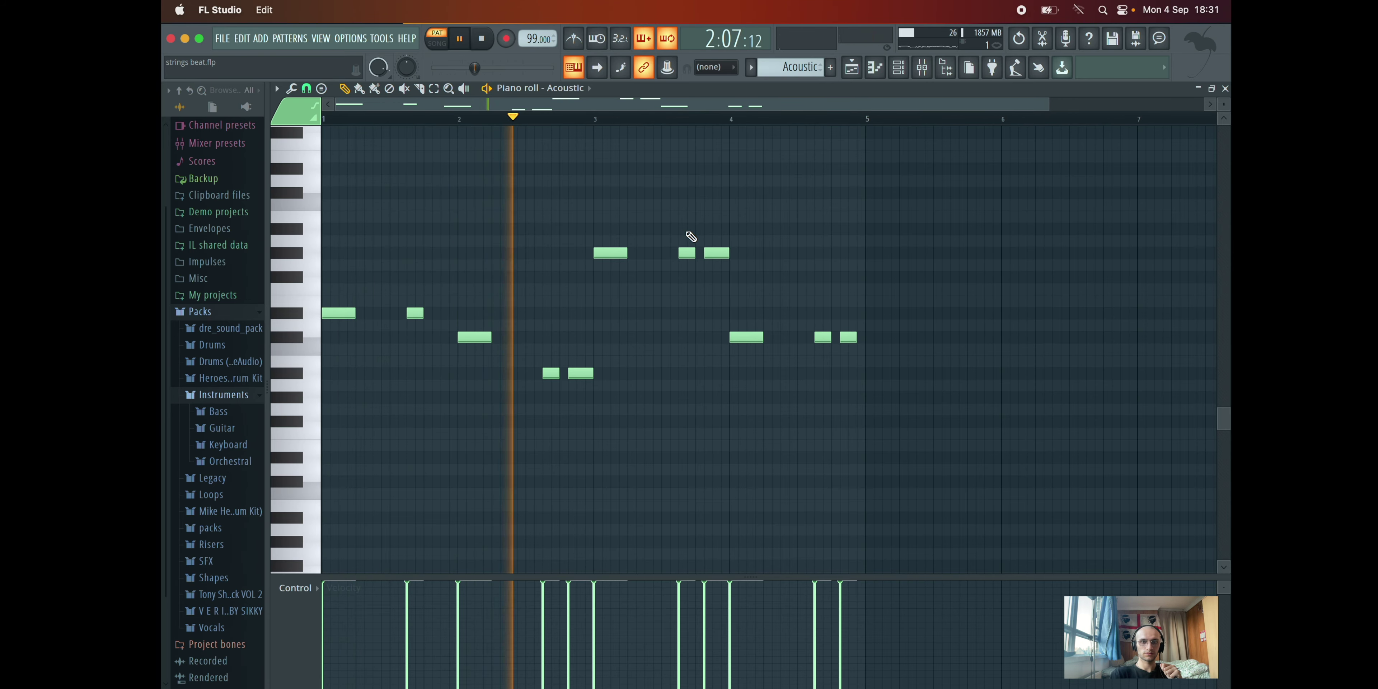
key(space)
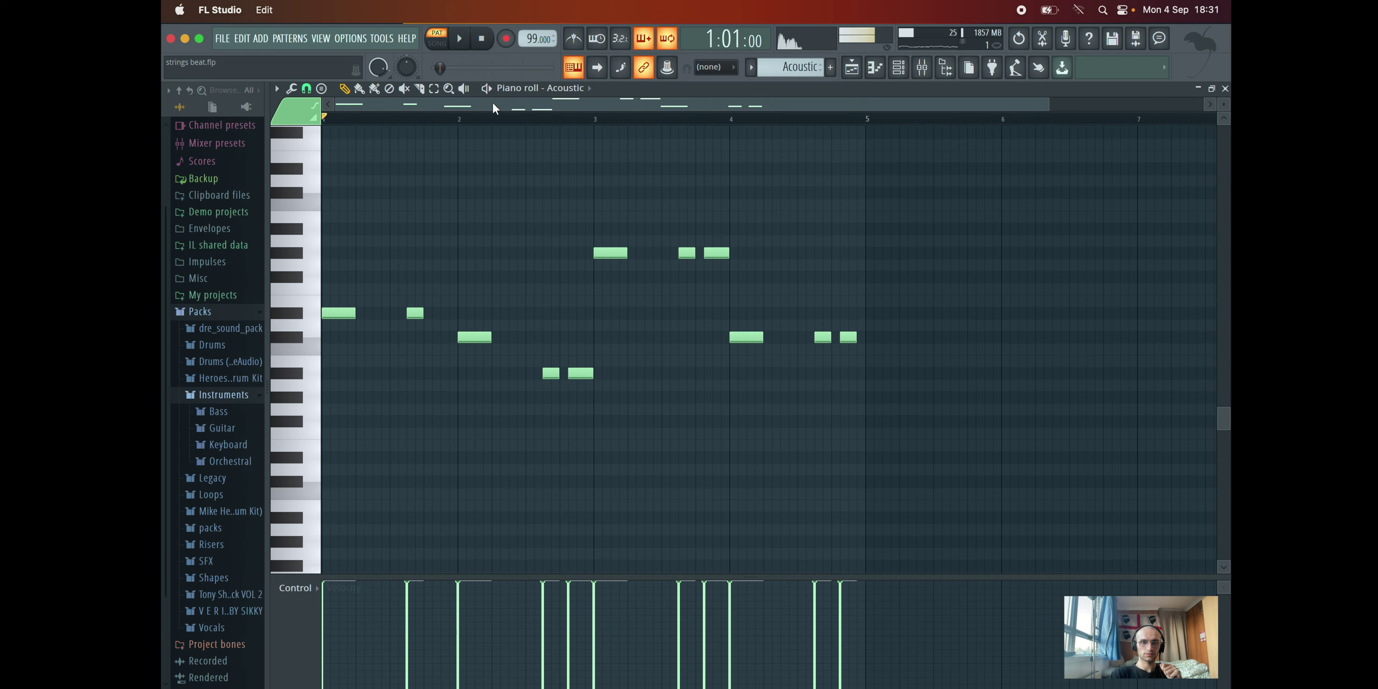
Step: Return to the playlist and play the Acoustic bass with the drums and percussion from bar 9, then stop
click(852, 66)
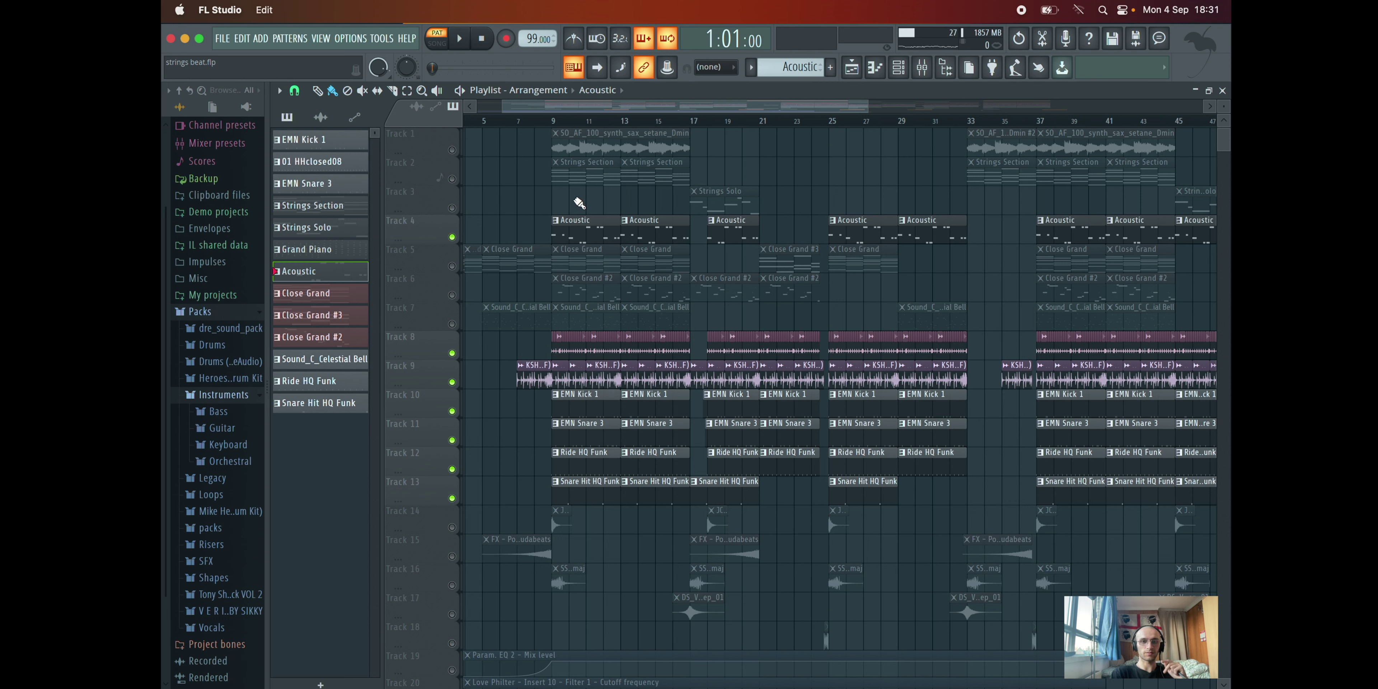
click(556, 121)
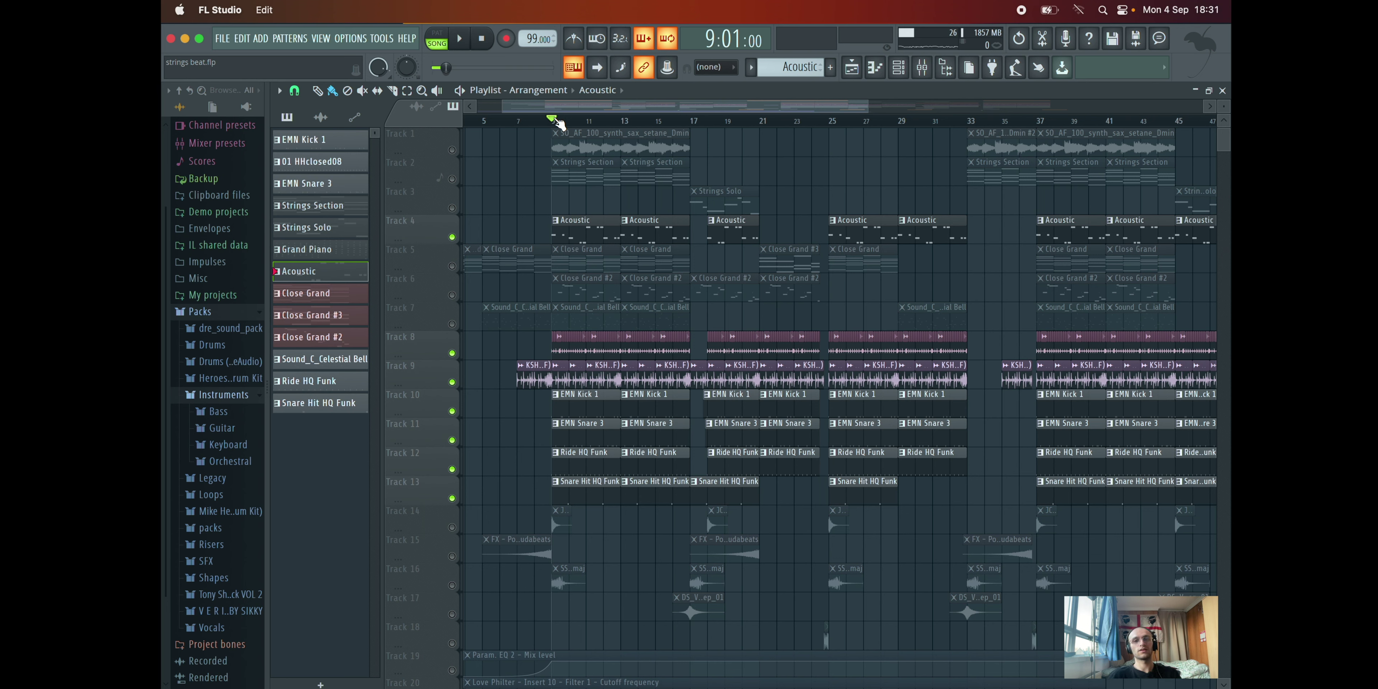
key(space)
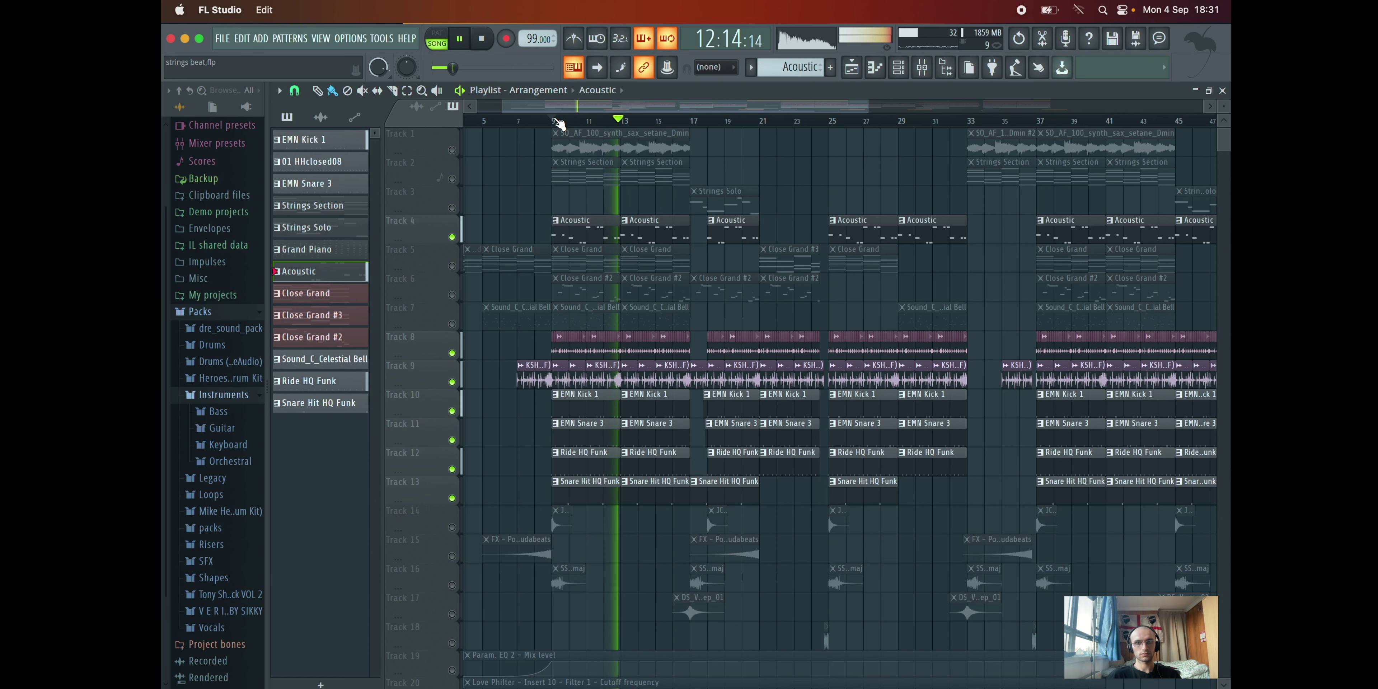
key(space)
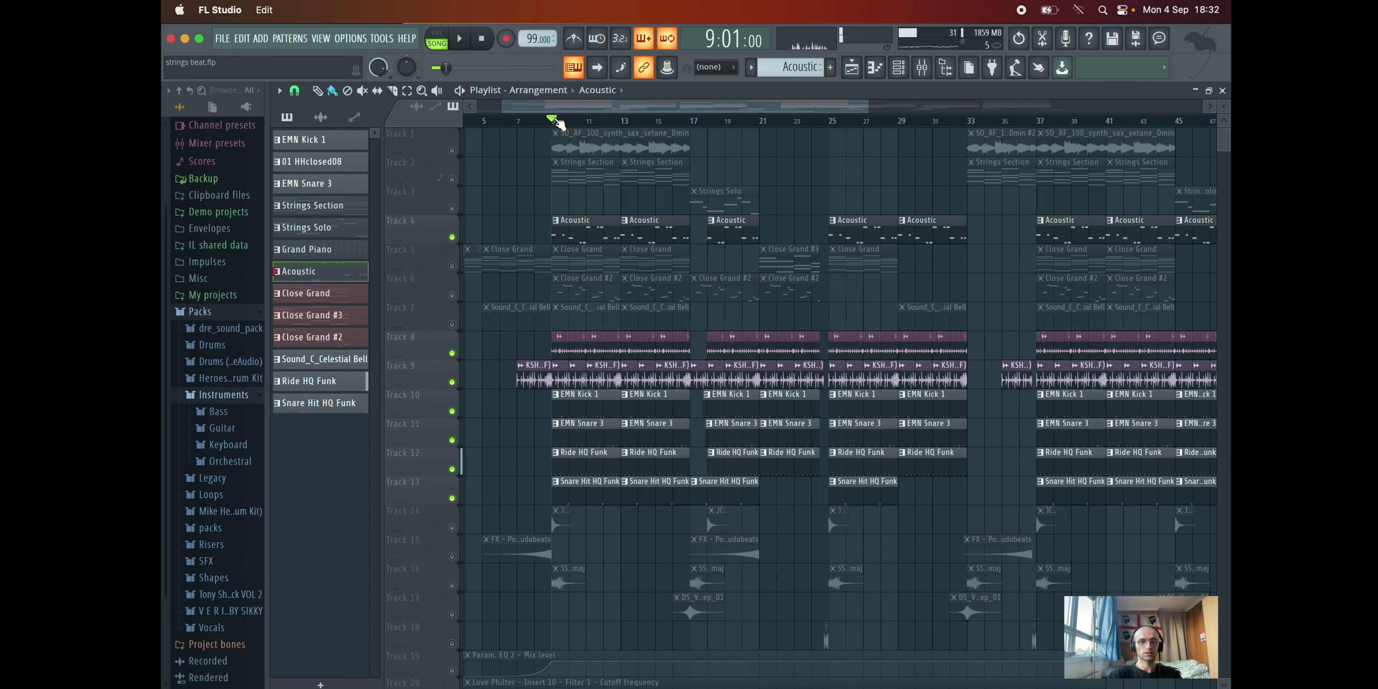
Step: Unmute all tracks of the arrangement at once
scroll(500, 401, down, 3)
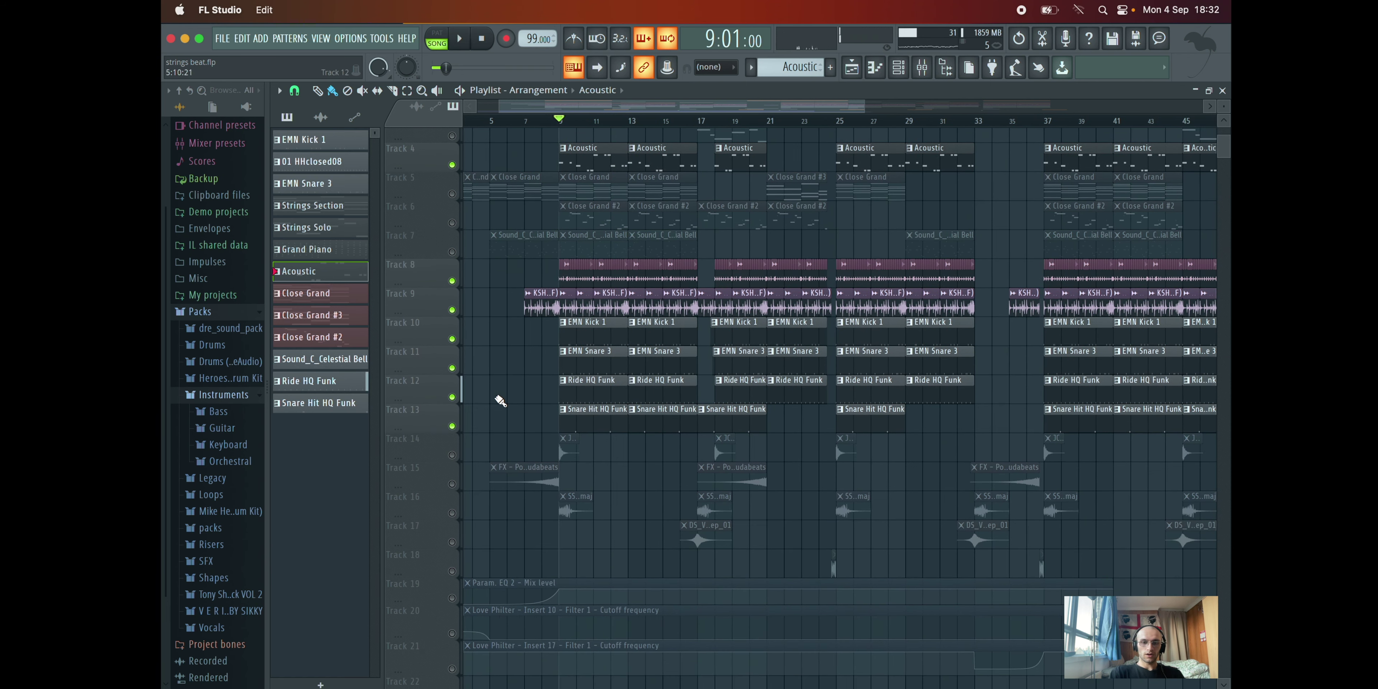
right_click(453, 456)
right_click(452, 455)
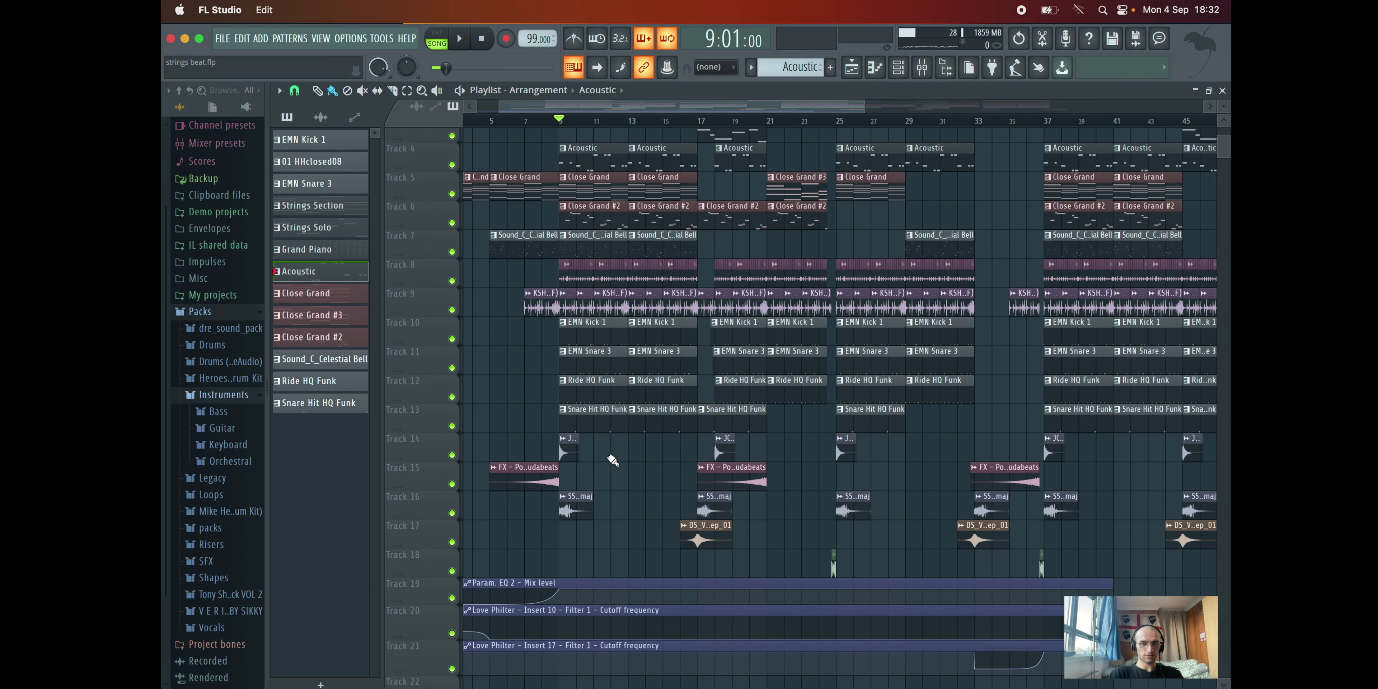
Step: Select the crash clip on track 14, then open and close the sample settings of the pop riser on track 15
click(570, 438)
click(683, 140)
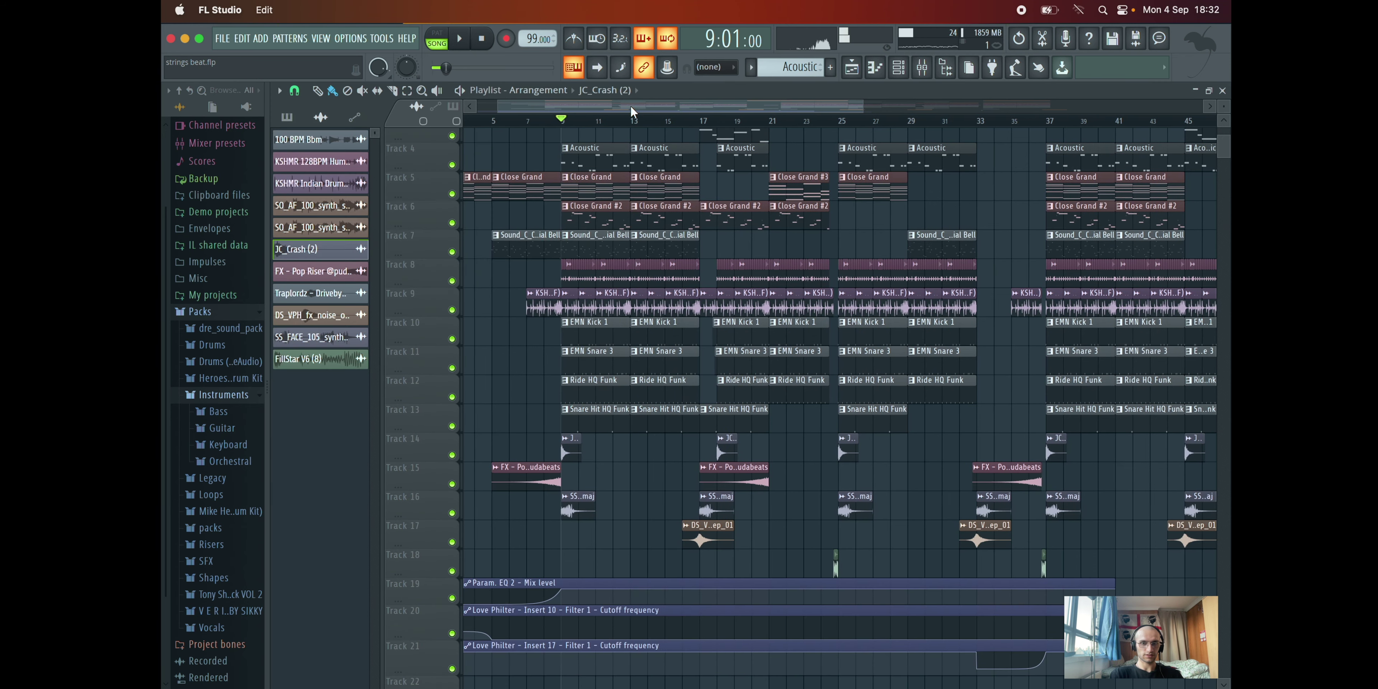
double_click(529, 483)
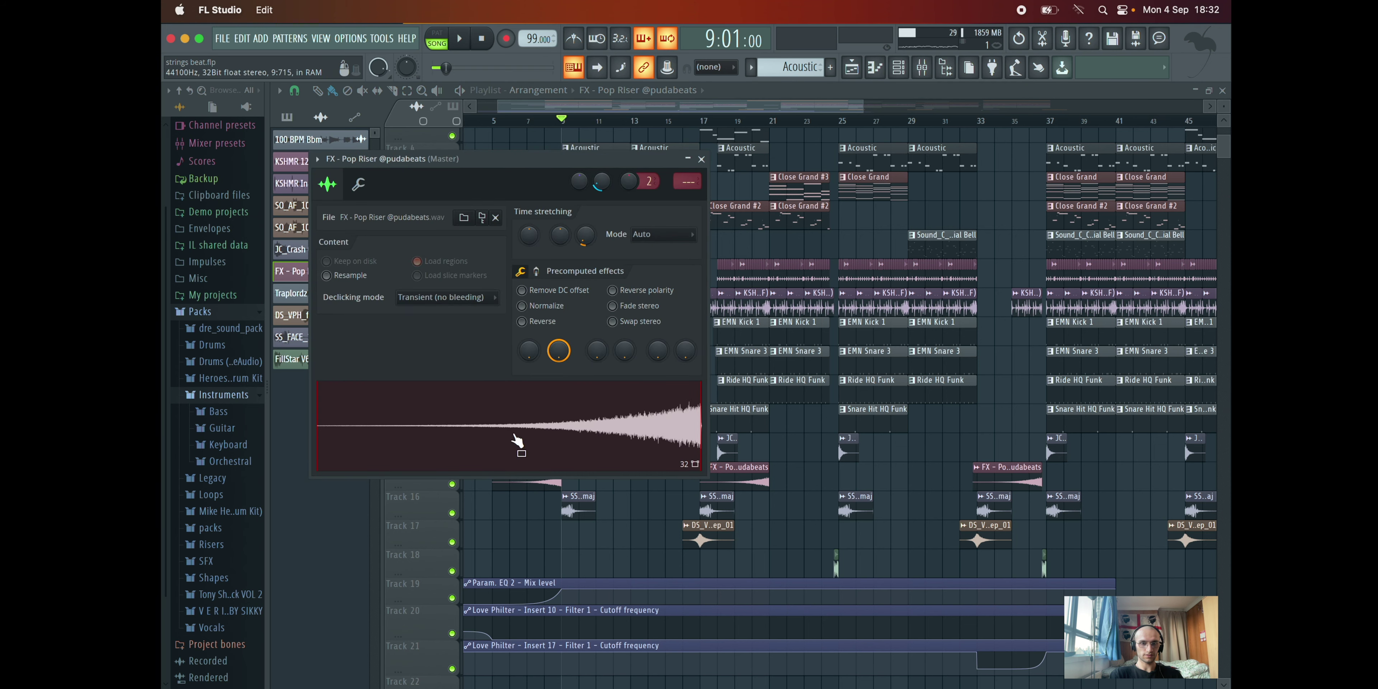
click(763, 111)
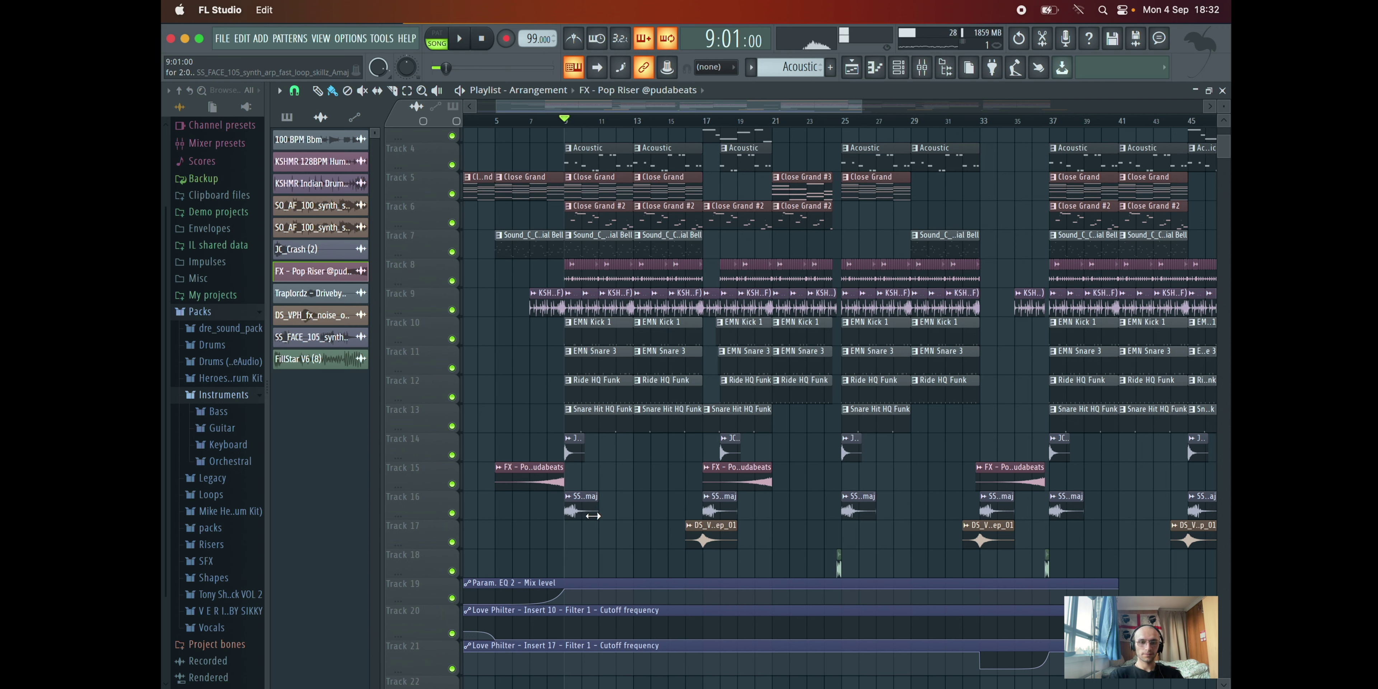
Step: Solo the synth arp loop on track 16, play it from bar 9, then stop and unmute all tracks again
right_click(452, 514)
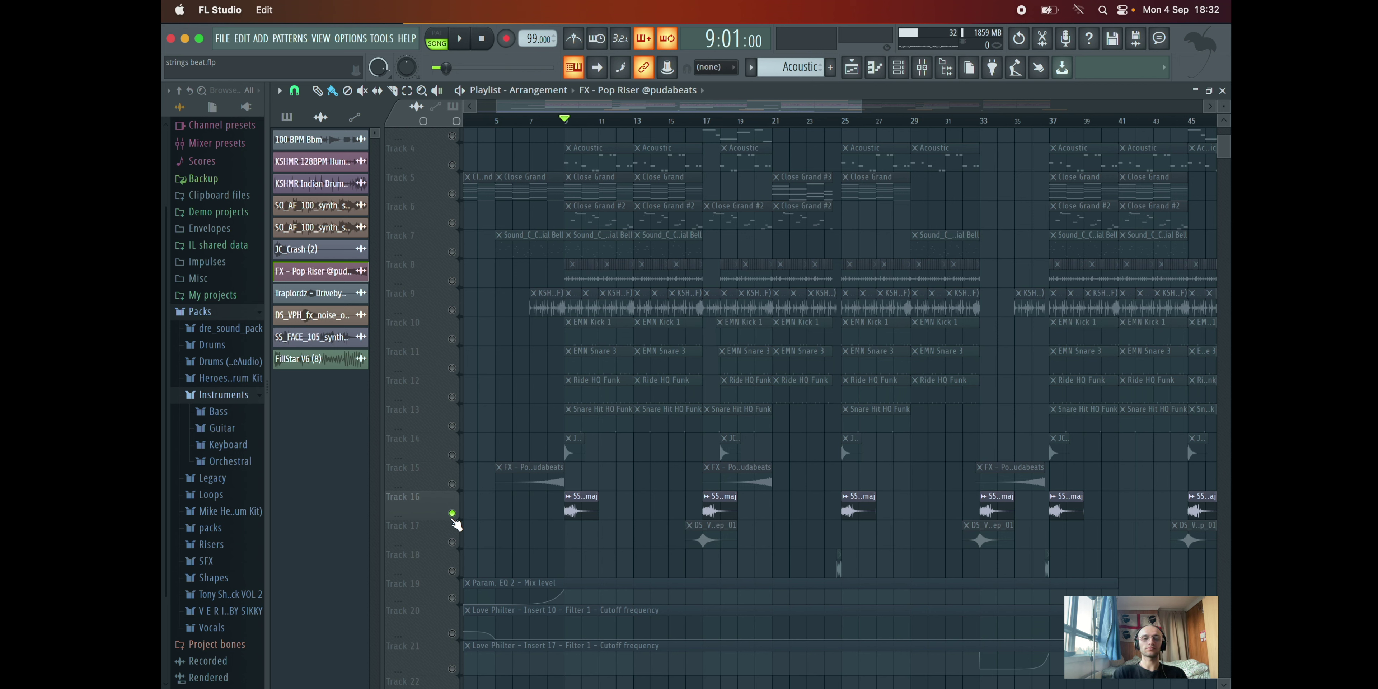
key(space)
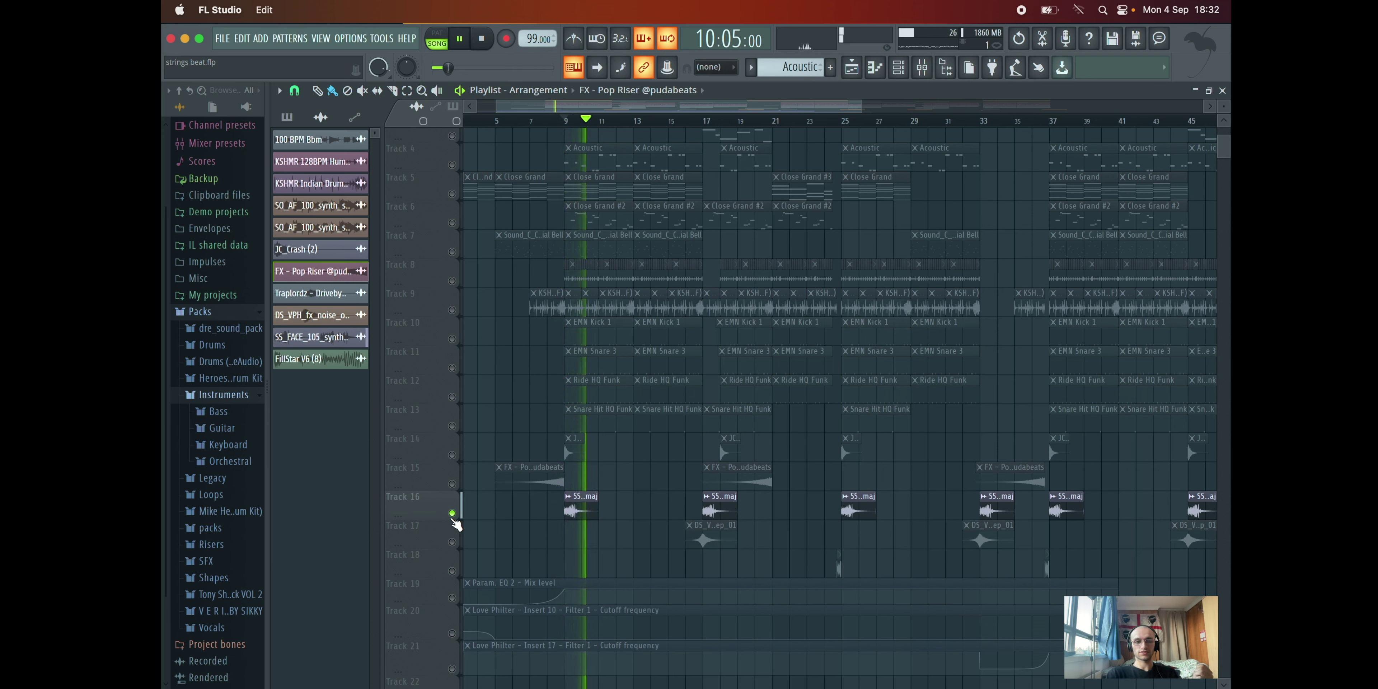
key(space)
right_click(452, 513)
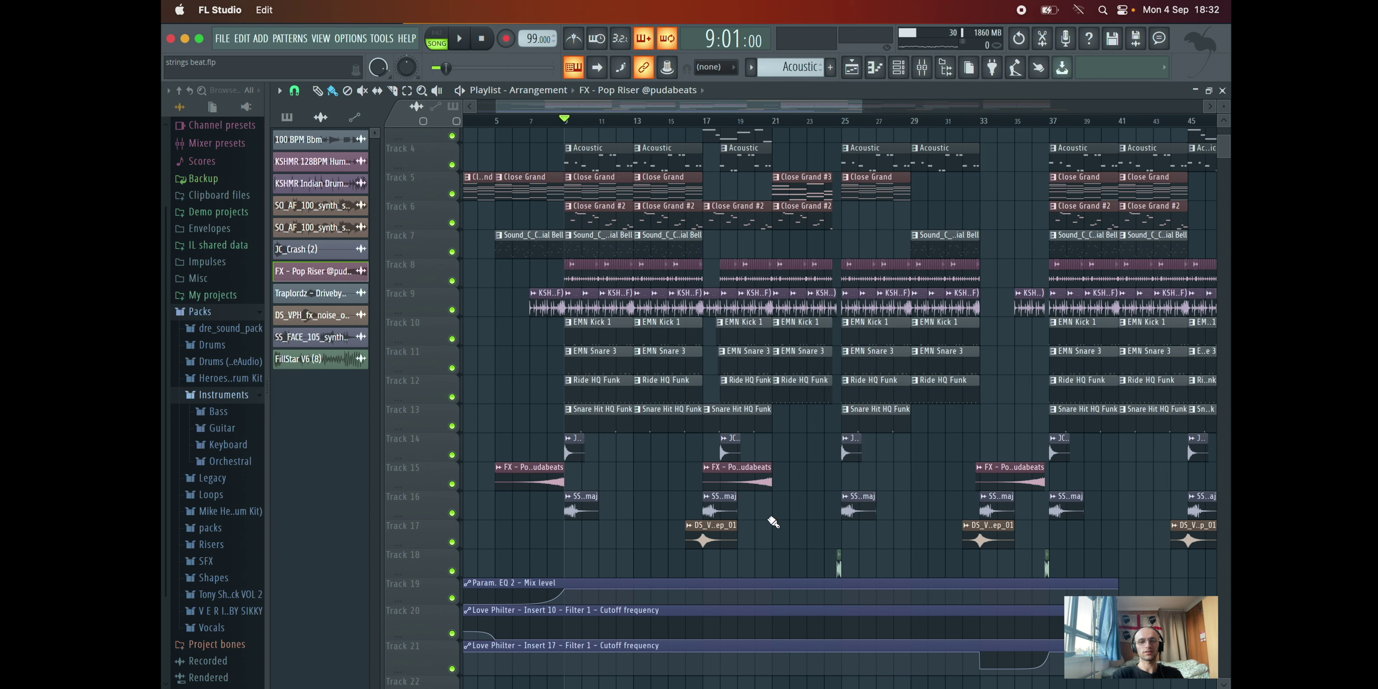
Step: View the sample settings of the noise sweep clip near bar 17 on track 17, then close them
click(712, 545)
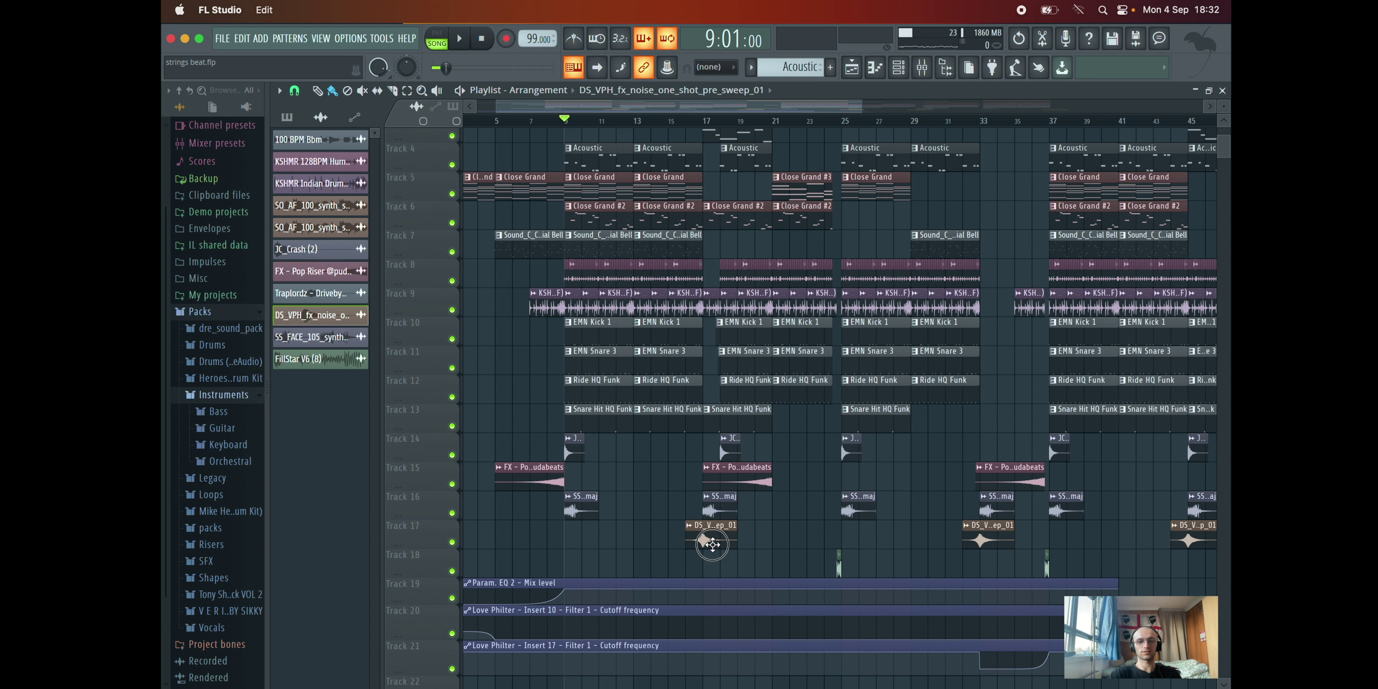
double_click(713, 545)
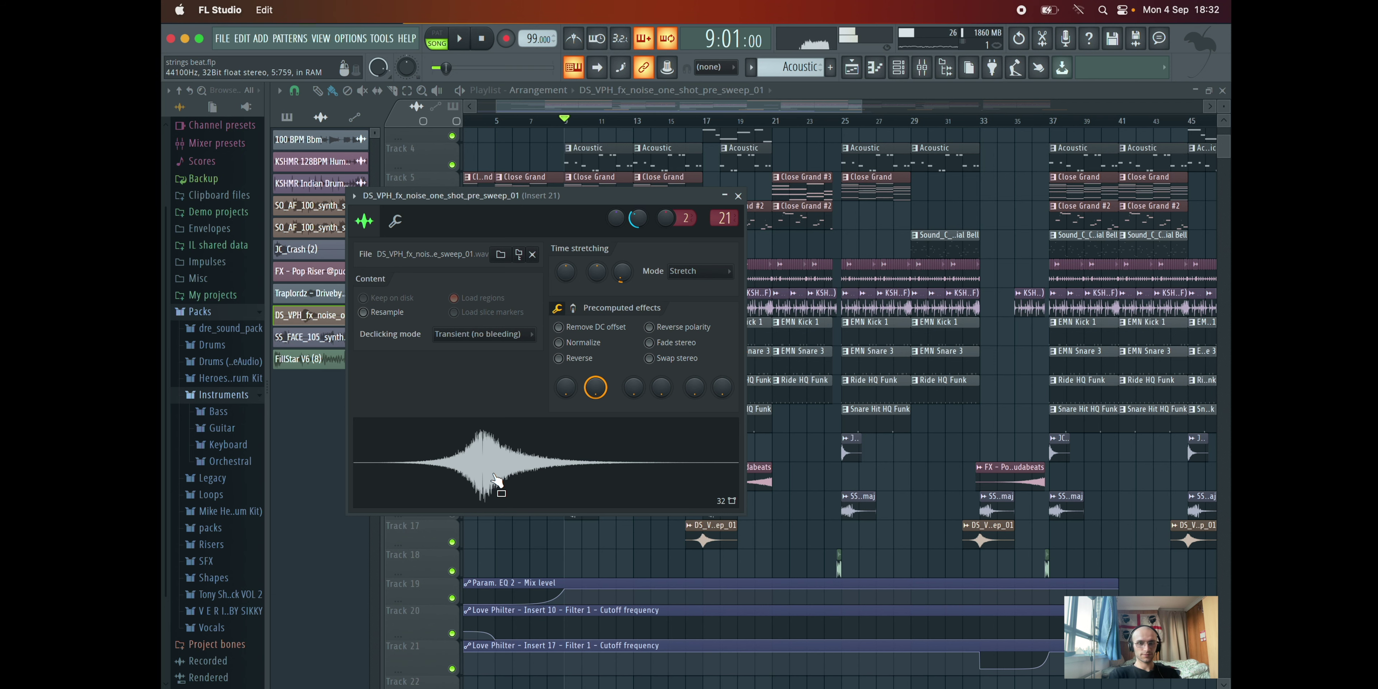
click(622, 106)
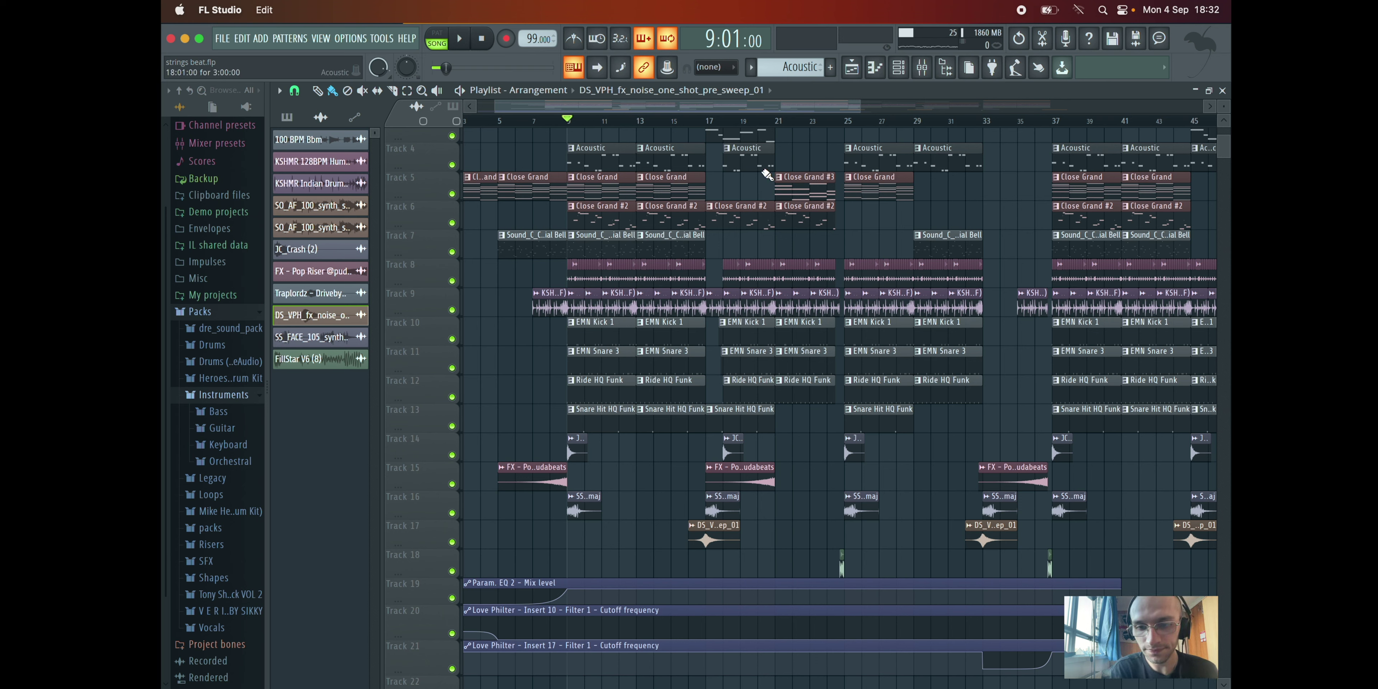
Step: View the sample settings of the FillStar V6 (8) drum fill on track 18, then close them
double_click(842, 563)
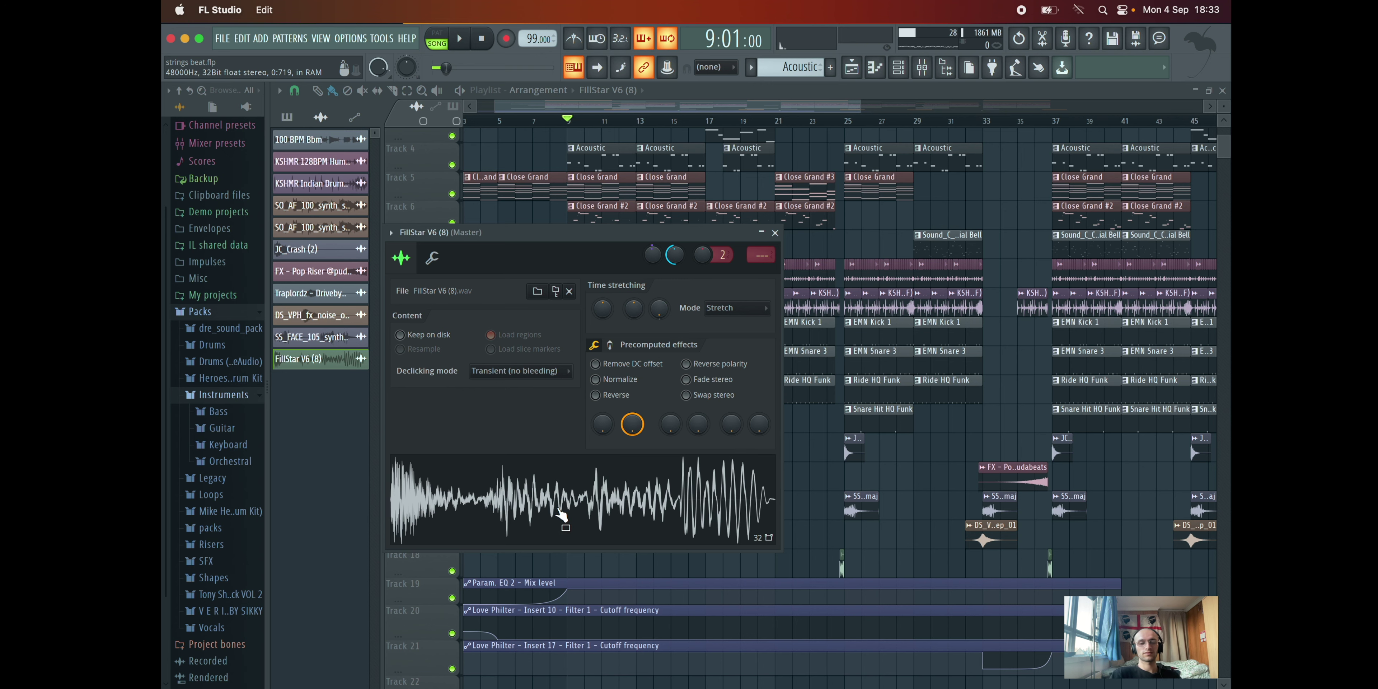
scroll(802, 149, up, 3)
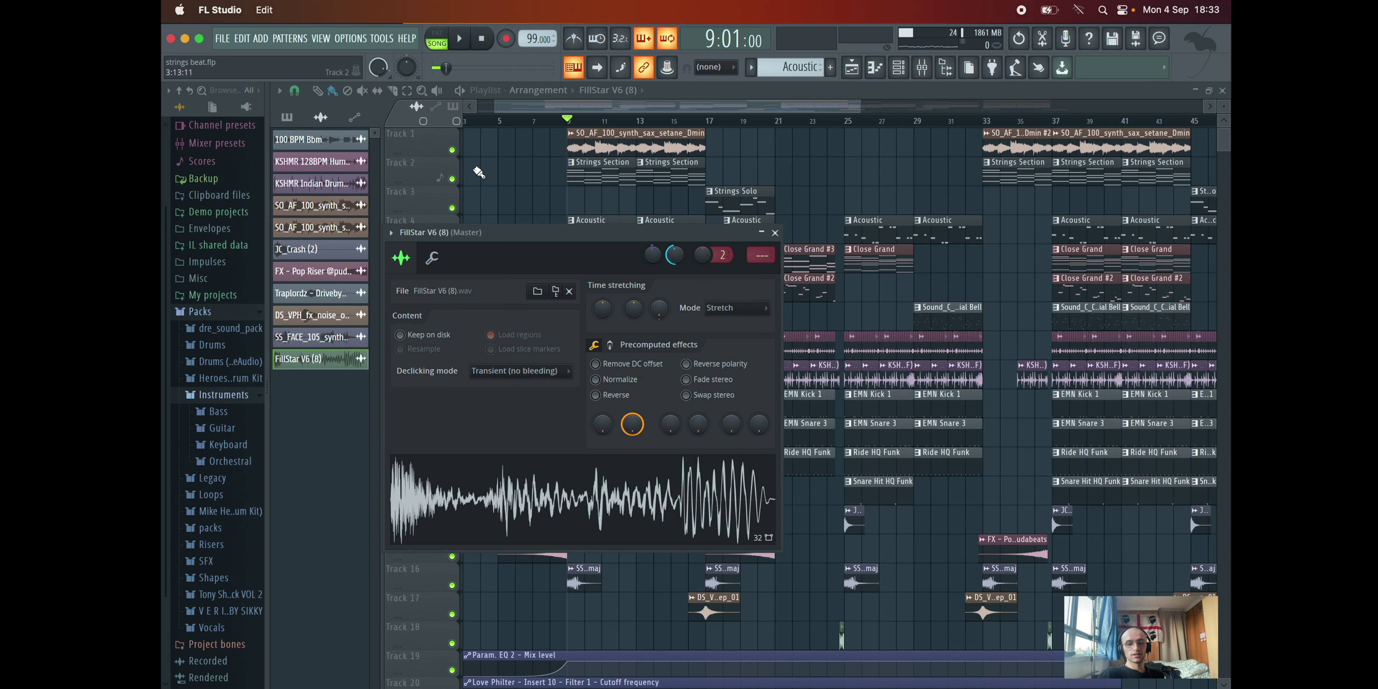
click(426, 151)
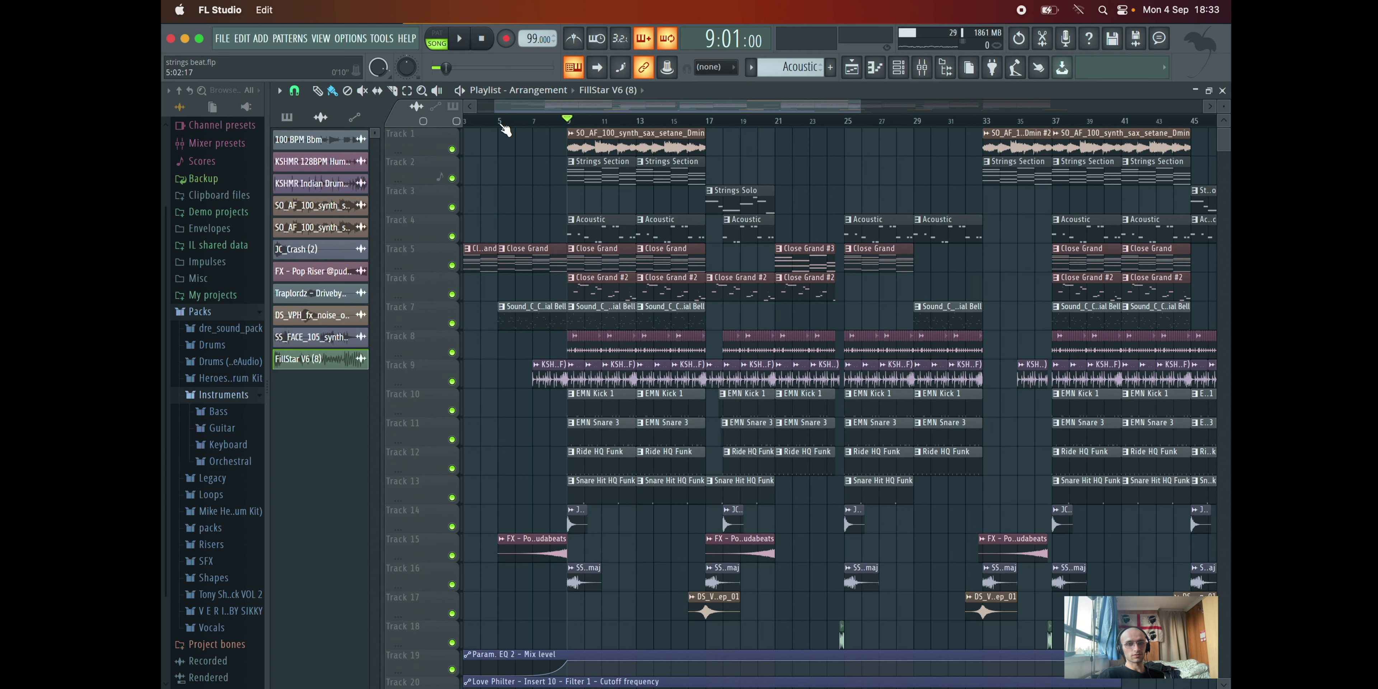
Step: Move the playhead to bar 1 and play the full arrangement with all tracks active
drag(499, 124, 323, 115)
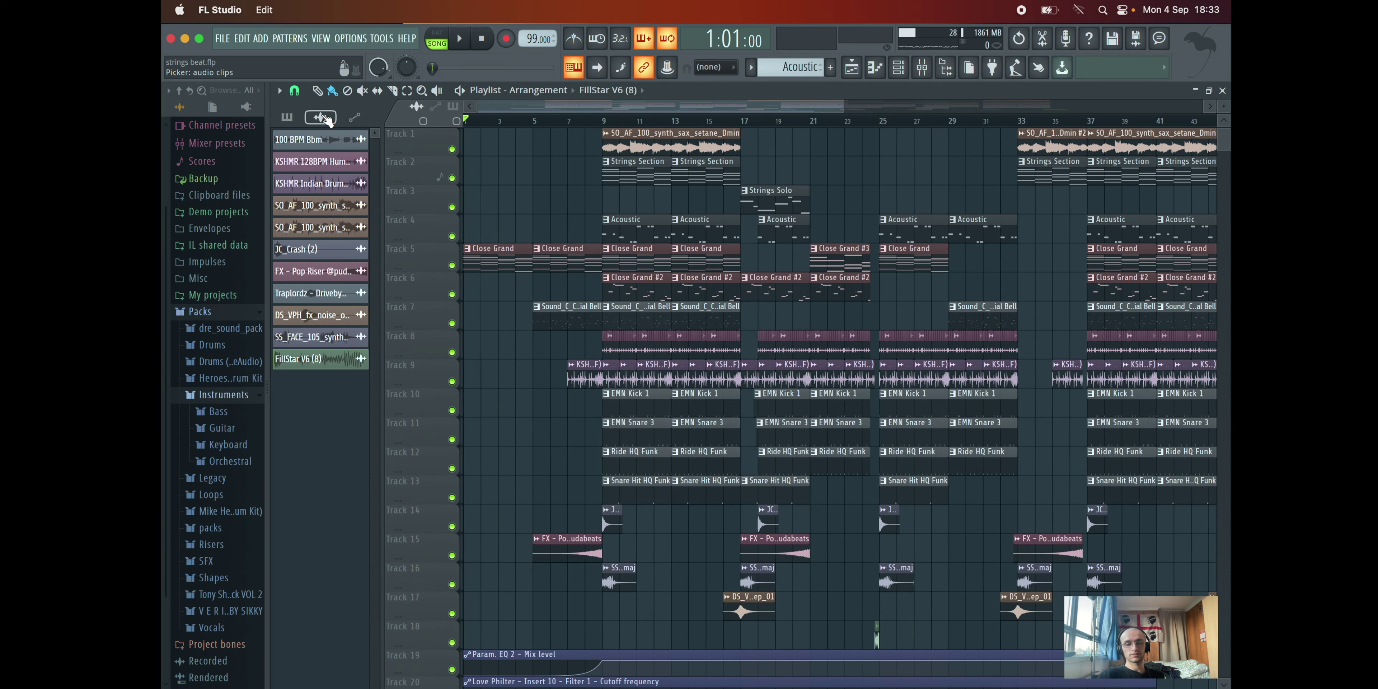
key(space)
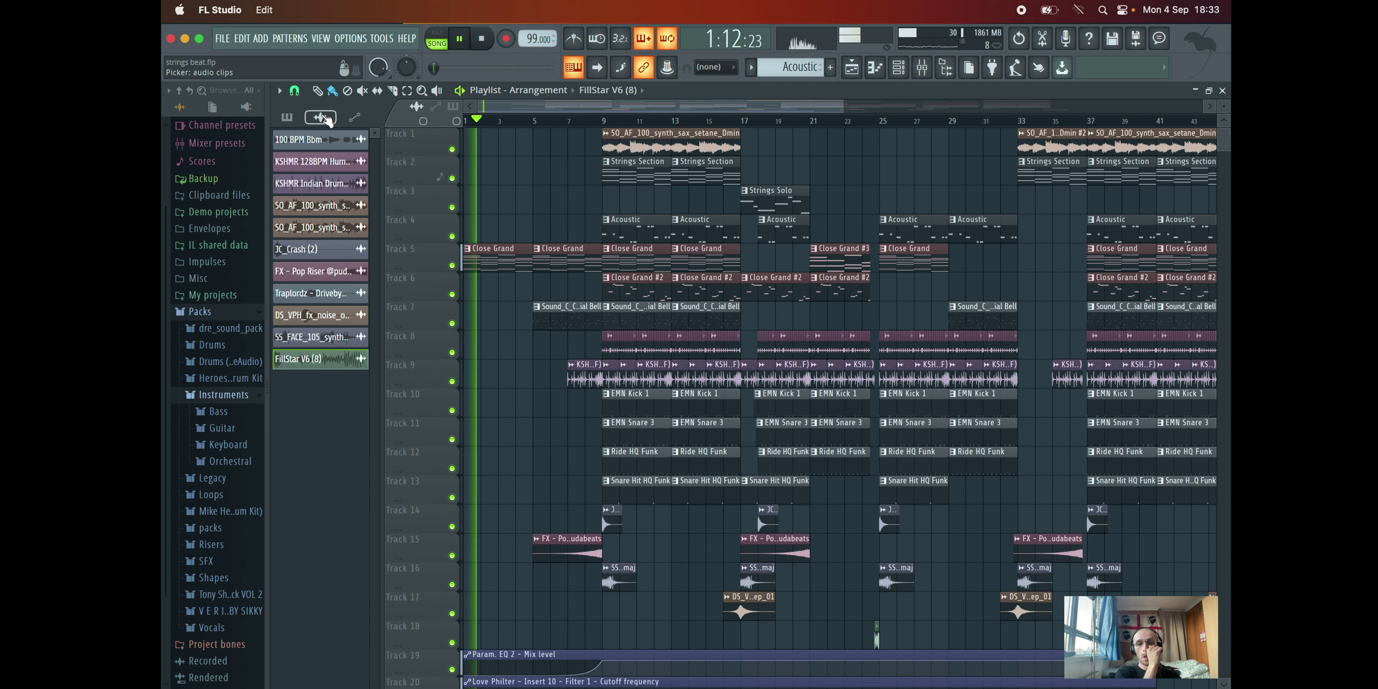